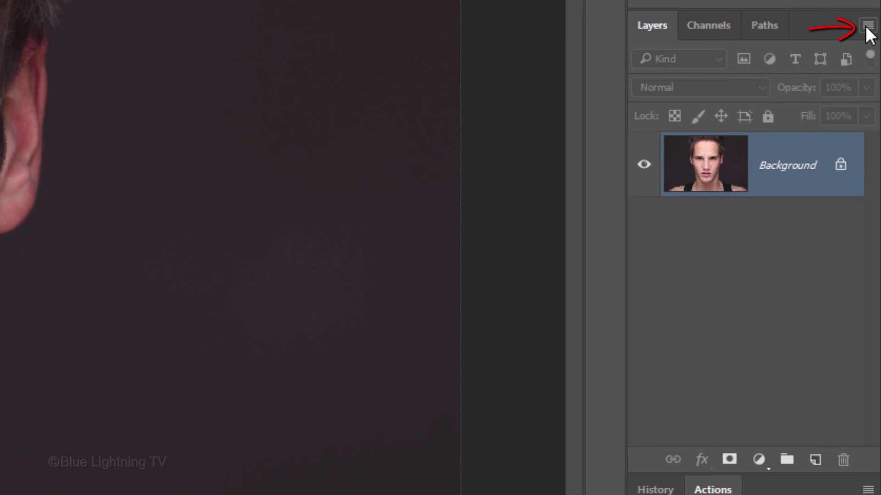
# Step: Convert the portrait layer to a smart object, then set Image Size to 150 ppi and 1000 px height
pyautogui.click(866, 26)
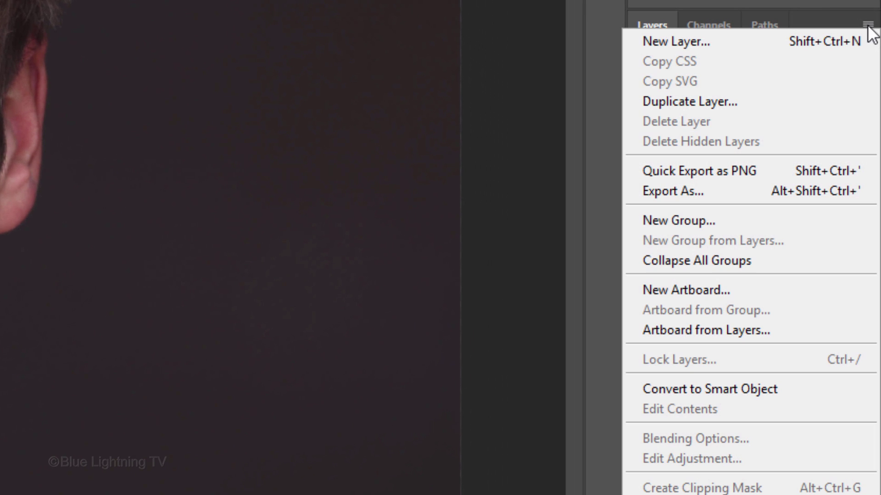
pyautogui.click(801, 389)
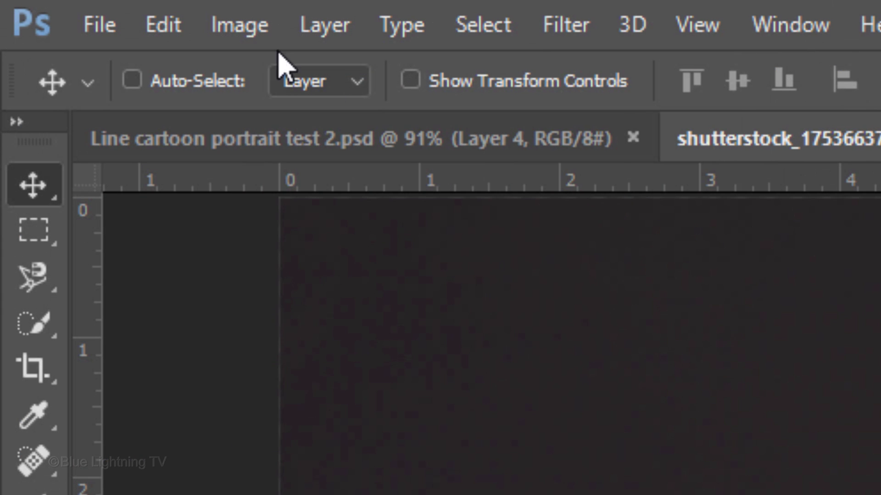
pyautogui.click(60, 7)
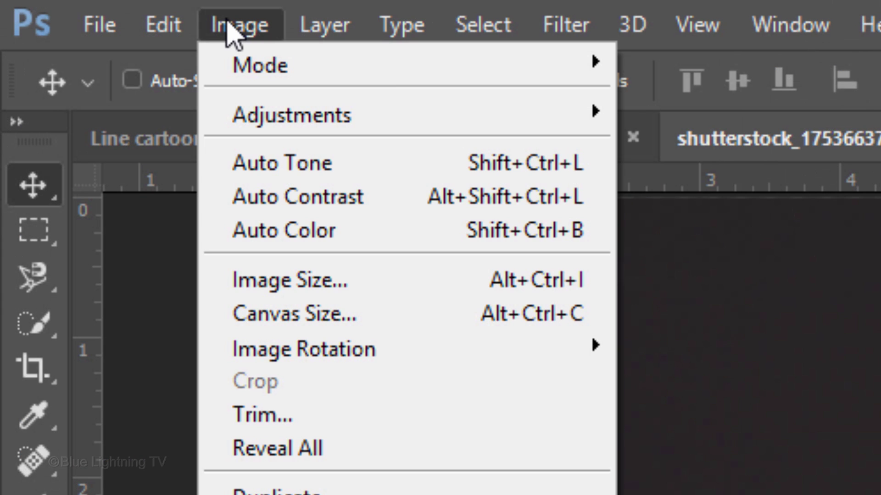
pyautogui.click(248, 289)
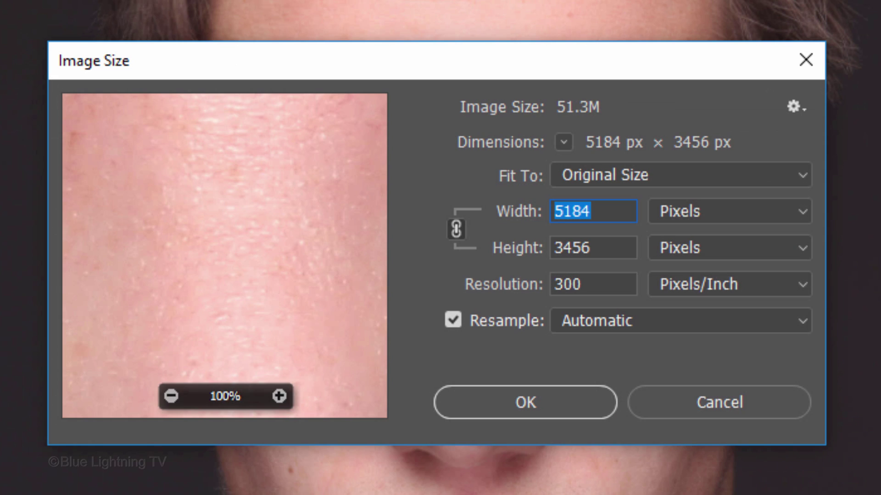
pyautogui.doubleClick(579, 283)
pyautogui.write('150')
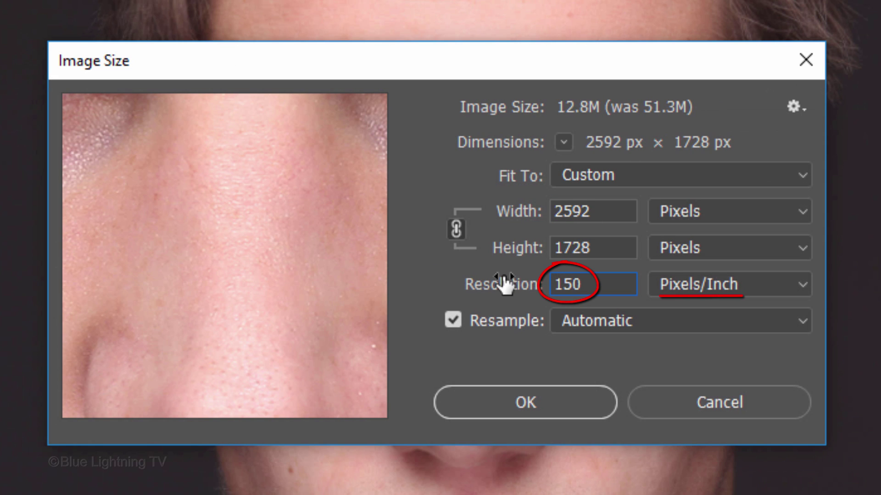
pyautogui.doubleClick(574, 250)
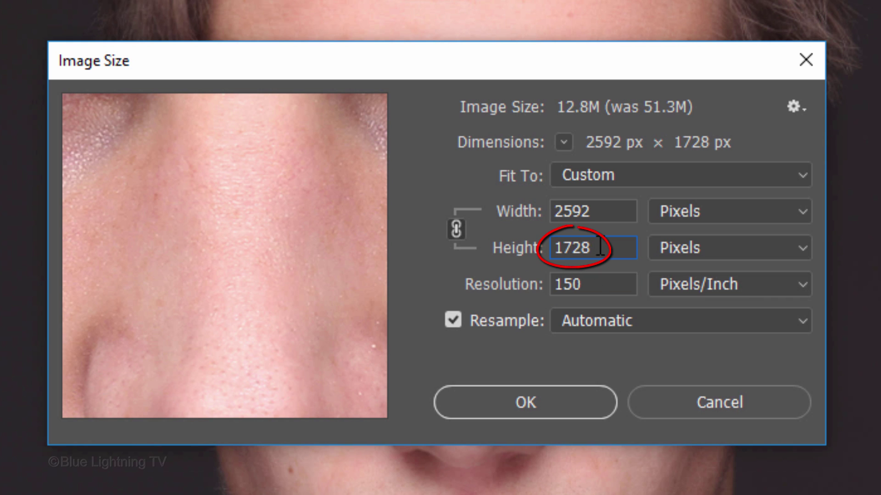
pyautogui.write('1000')
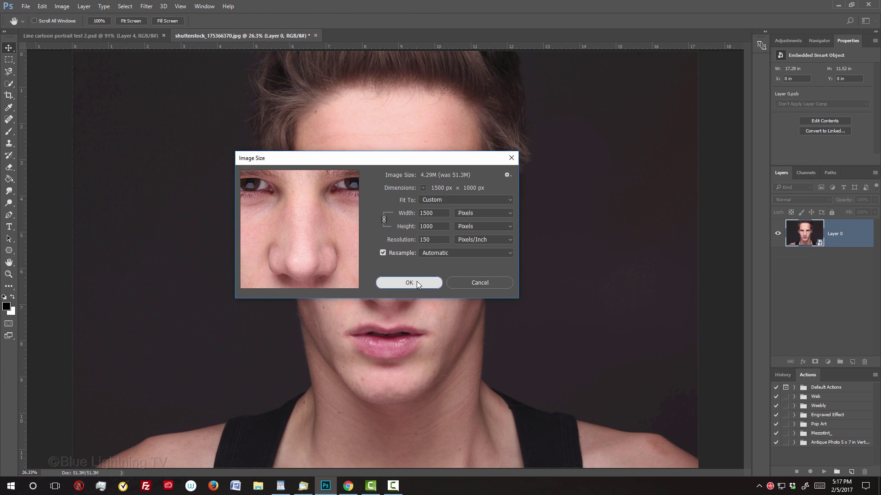
pyautogui.click(544, 399)
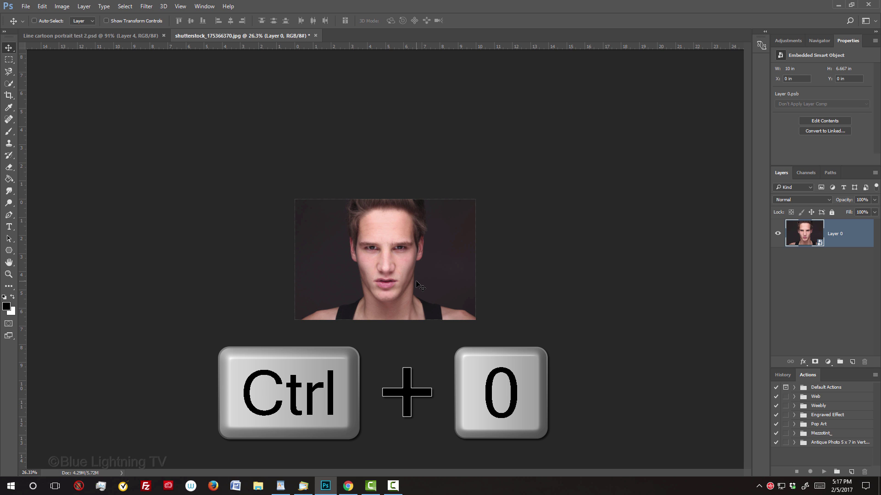
# Step: Fit the image on screen and quick-select the man's hair, face and neck
pyautogui.hotkey('ctrl', '0')
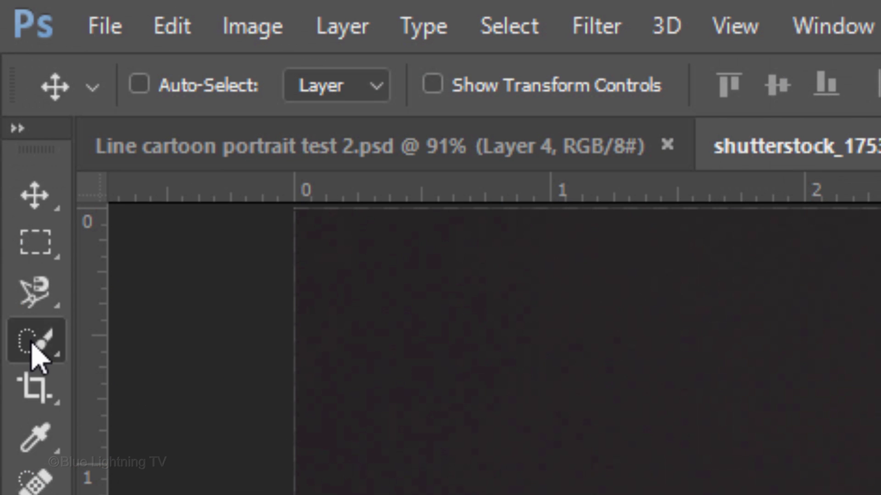
pyautogui.moveTo(9, 84); pyautogui.dragTo(32, 89)
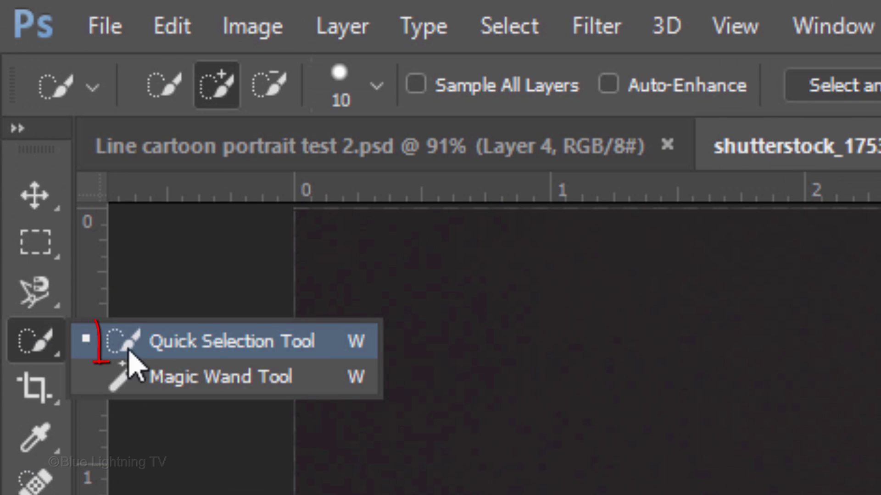
pyautogui.click(211, 352)
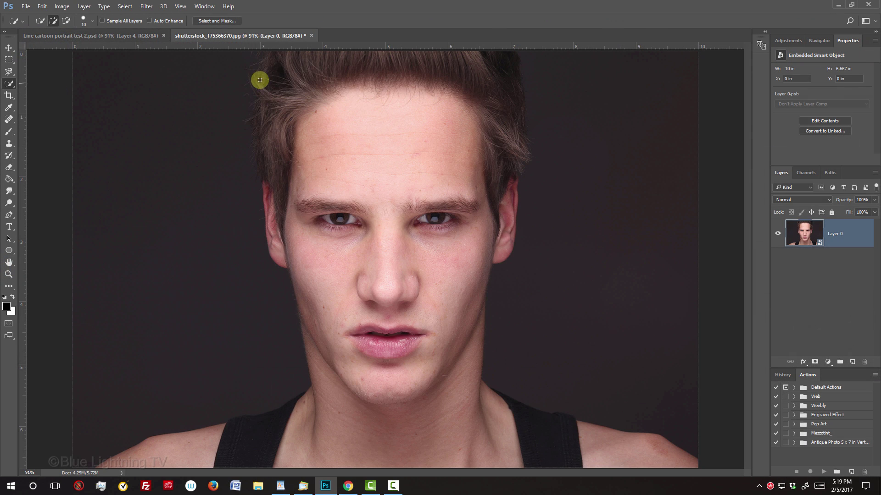
pyautogui.moveTo(279, 59)
pyautogui.mouseDown()
pyautogui.moveTo(266, 170)
pyautogui.moveTo(272, 230)
pyautogui.mouseUp()
pyautogui.moveTo(502, 59)
pyautogui.mouseDown()
pyautogui.moveTo(503, 179)
pyautogui.moveTo(295, 403)
pyautogui.moveTo(311, 392)
pyautogui.moveTo(267, 427)
pyautogui.mouseUp()
# Step: Subtract the dark background from the selection and check it in Quick Mask
pyautogui.press('alt')
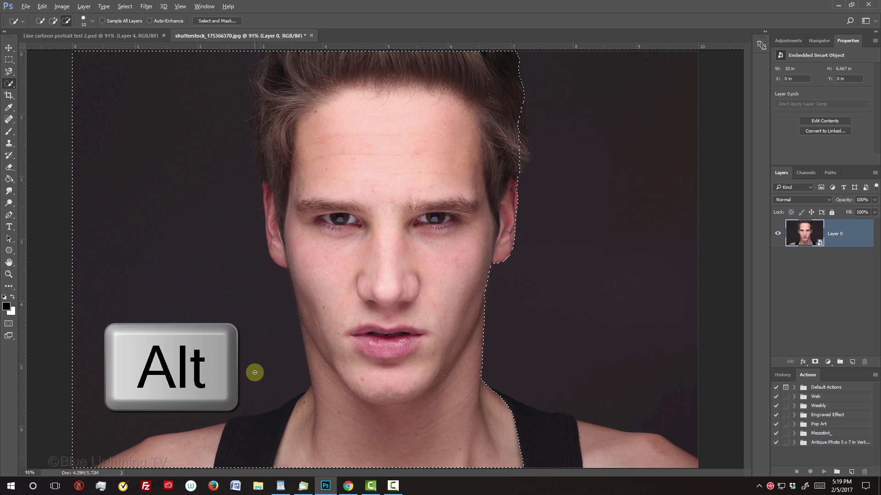
pyautogui.moveTo(254, 372)
pyautogui.mouseDown()
pyautogui.moveTo(263, 384)
pyautogui.moveTo(293, 387)
pyautogui.moveTo(114, 431)
pyautogui.moveTo(202, 314)
pyautogui.mouseUp()
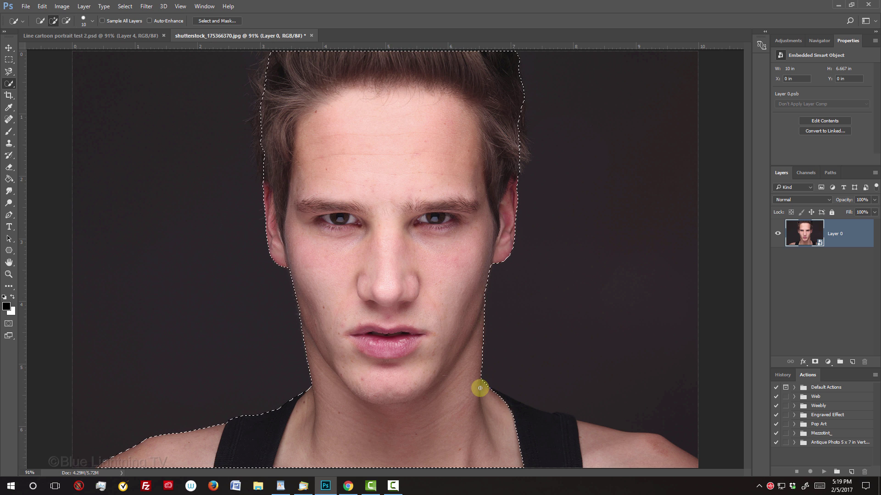
pyautogui.moveTo(490, 401)
pyautogui.mouseDown()
pyautogui.moveTo(507, 426)
pyautogui.moveTo(570, 436)
pyautogui.moveTo(505, 365)
pyautogui.moveTo(512, 279)
pyautogui.moveTo(625, 307)
pyautogui.moveTo(562, 336)
pyautogui.mouseUp()
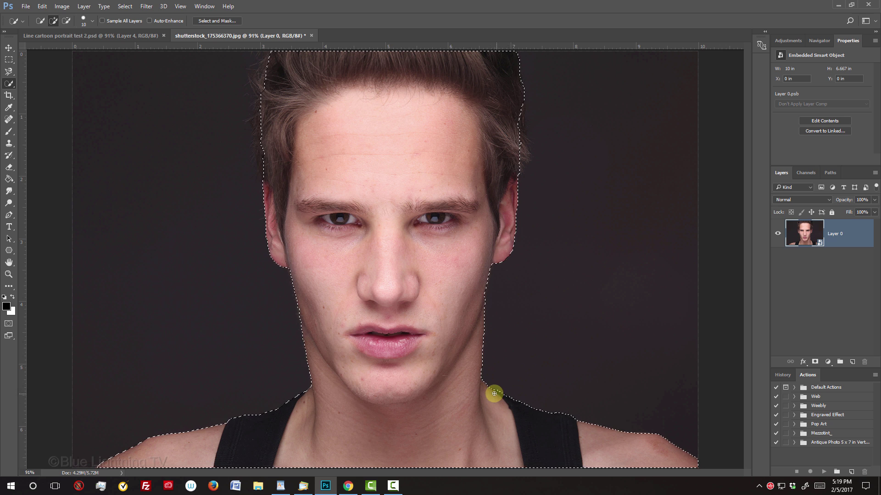
pyautogui.press('q')
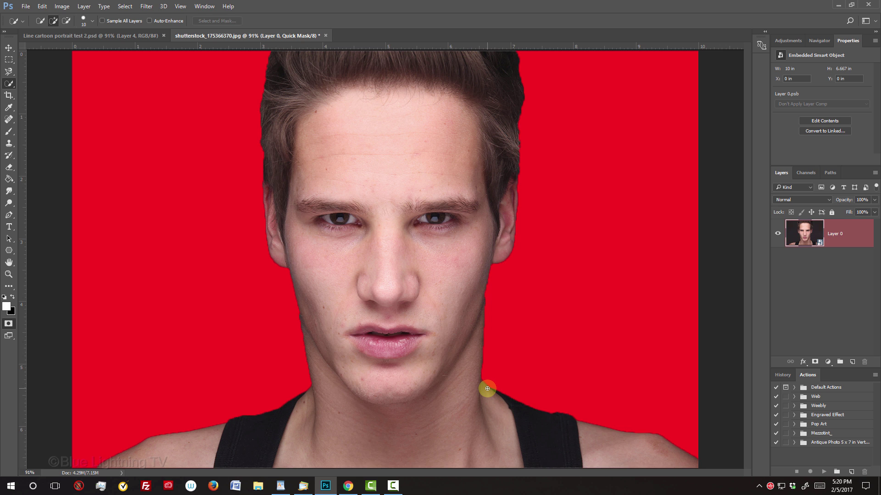
pyautogui.press('q')
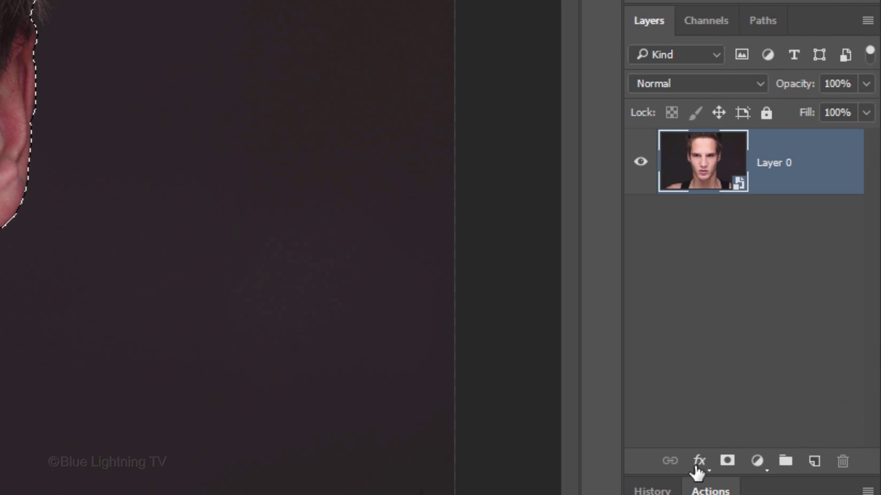
# Step: Mask the portrait's background, add a white layer below, and stamp visible layers into Layer 2
pyautogui.click(729, 462)
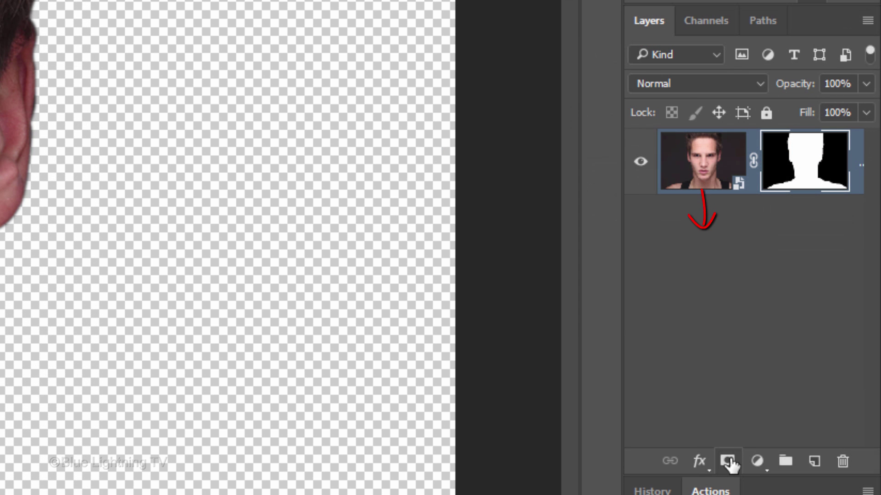
pyautogui.keyDown('ctrl'); pyautogui.click(814, 461); pyautogui.keyUp('ctrl')
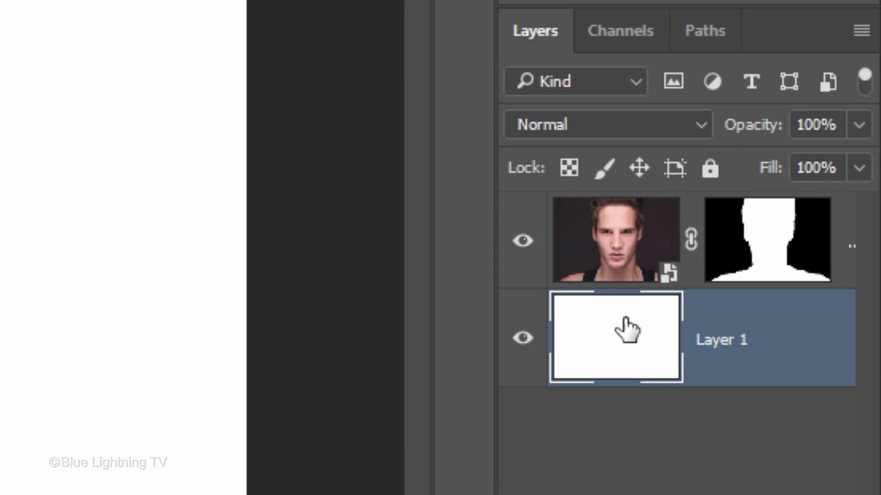
pyautogui.click(616, 239)
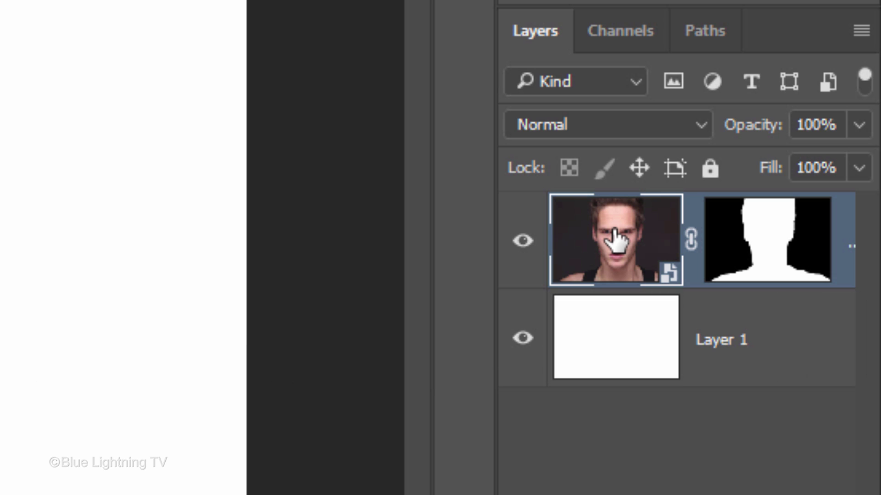
pyautogui.hotkey('ctrl', 'shift', 'alt', 'e')
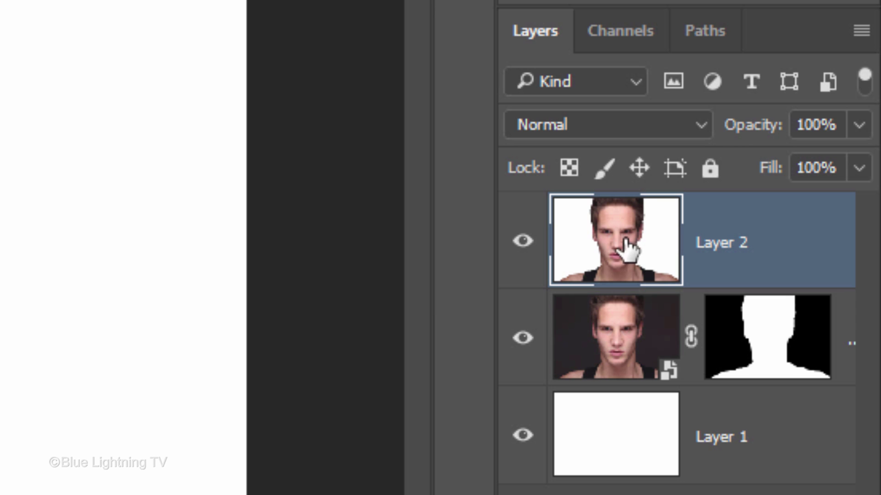
# Step: Duplicate the merged layer into a new document named Displacement
pyautogui.click(862, 32)
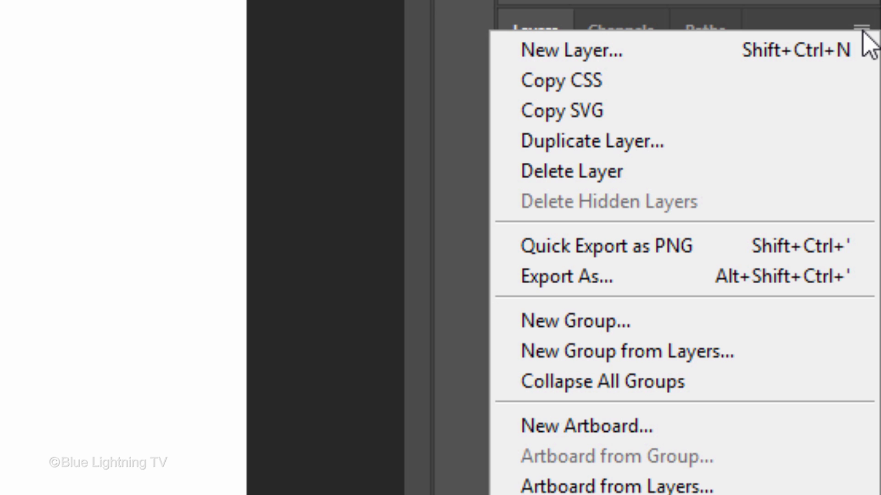
pyautogui.click(828, 140)
pyautogui.click(596, 294)
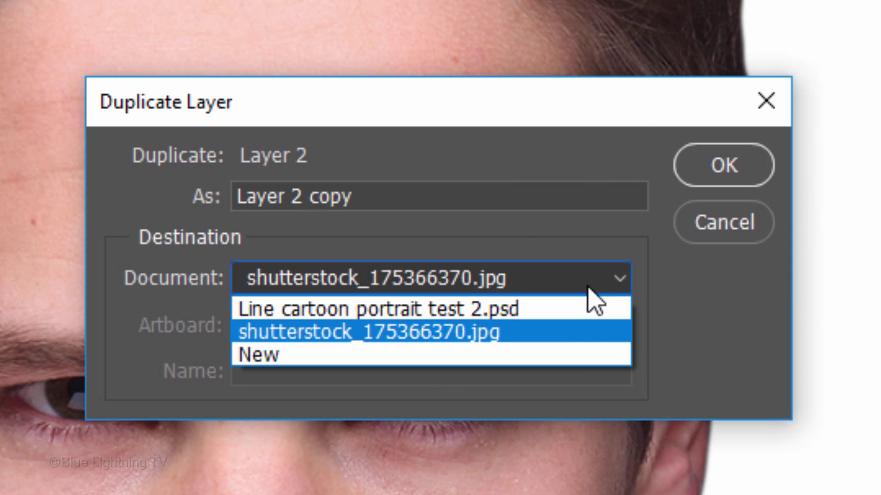
pyautogui.click(565, 355)
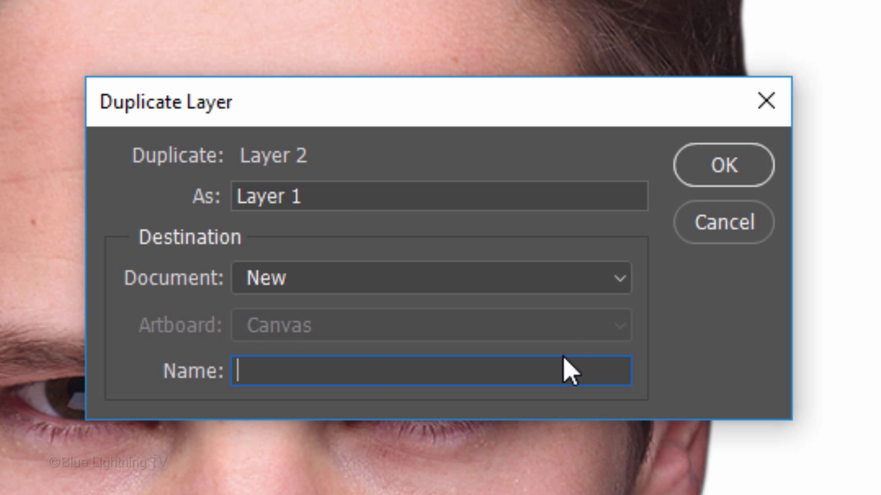
pyautogui.write('Displacement')
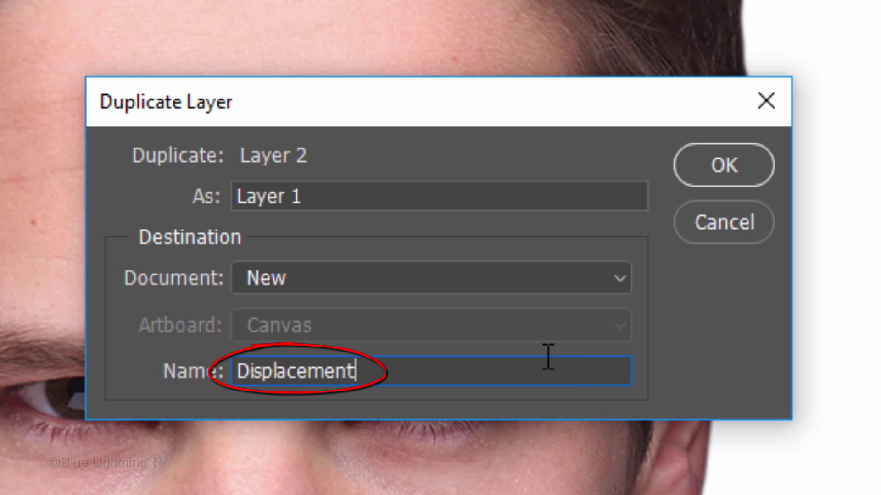
pyautogui.click(704, 172)
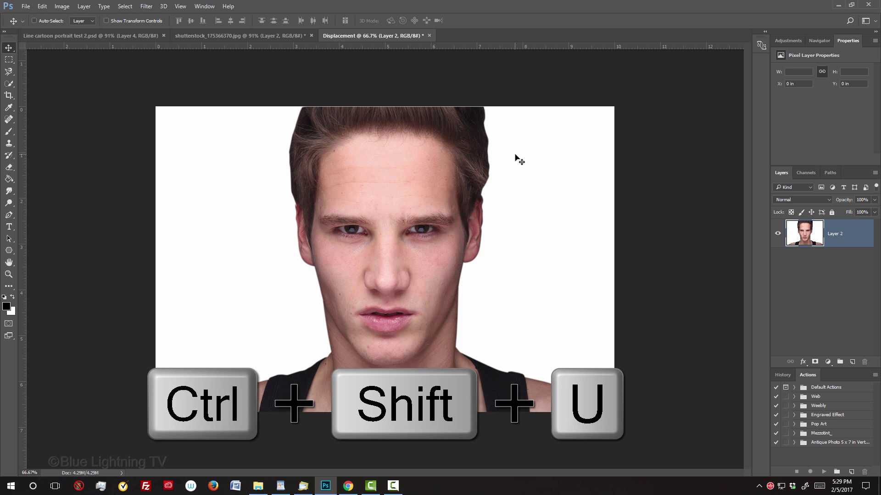
# Step: Desaturate the Displacement copy and apply a 3-pixel Gaussian Blur
pyautogui.hotkey('ctrl', 'shift', 'u')
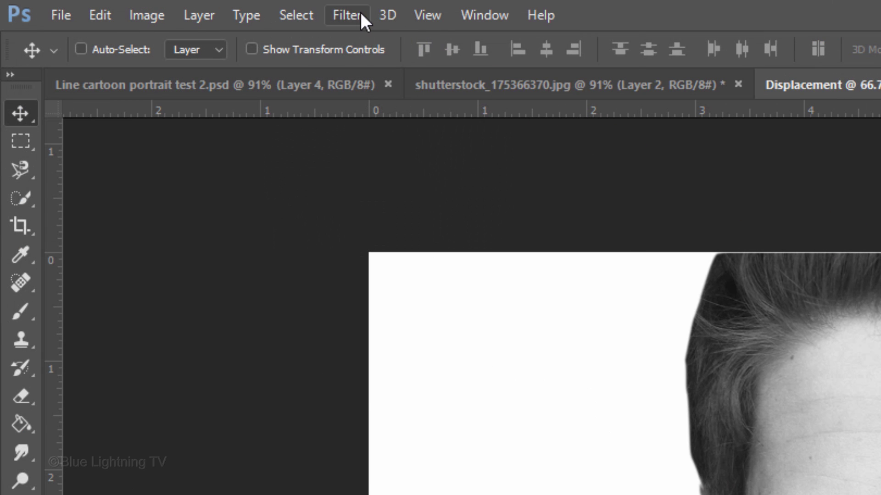
pyautogui.click(152, 7)
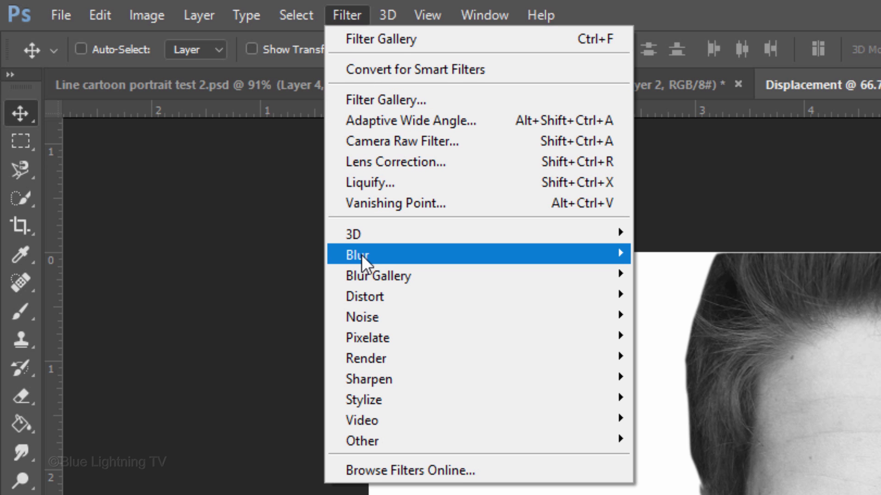
pyautogui.moveTo(362, 254)
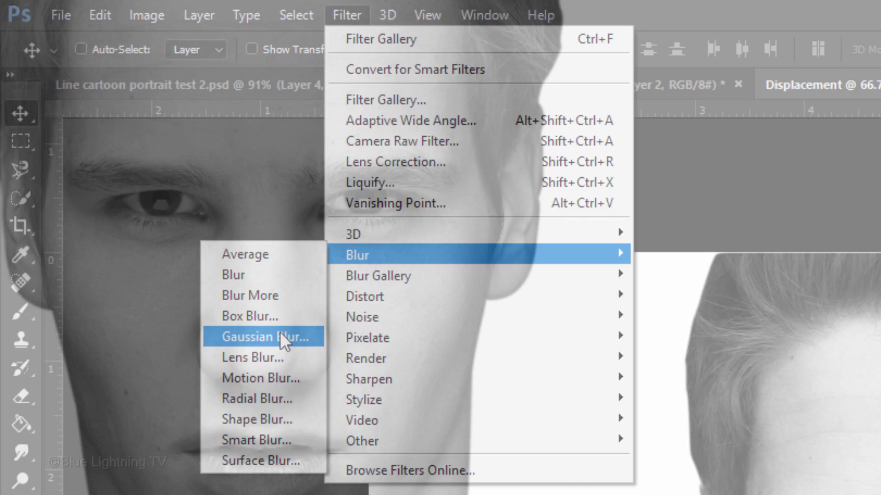
pyautogui.click(280, 332)
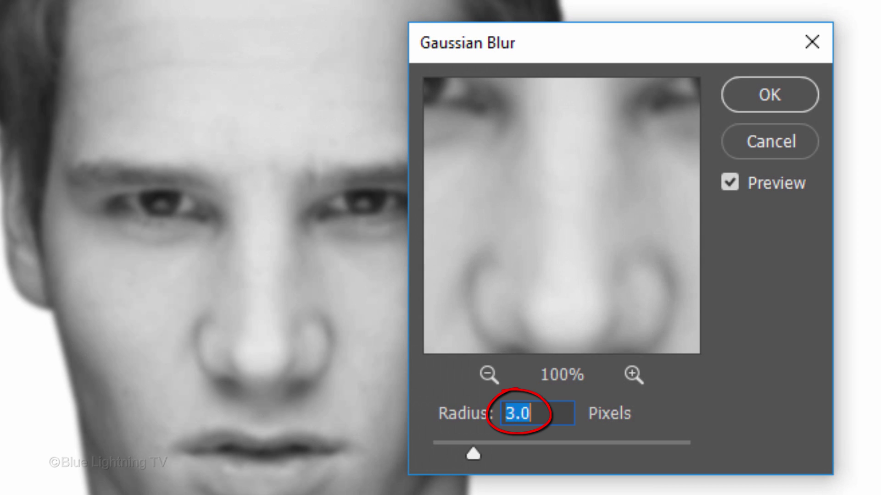
pyautogui.click(779, 97)
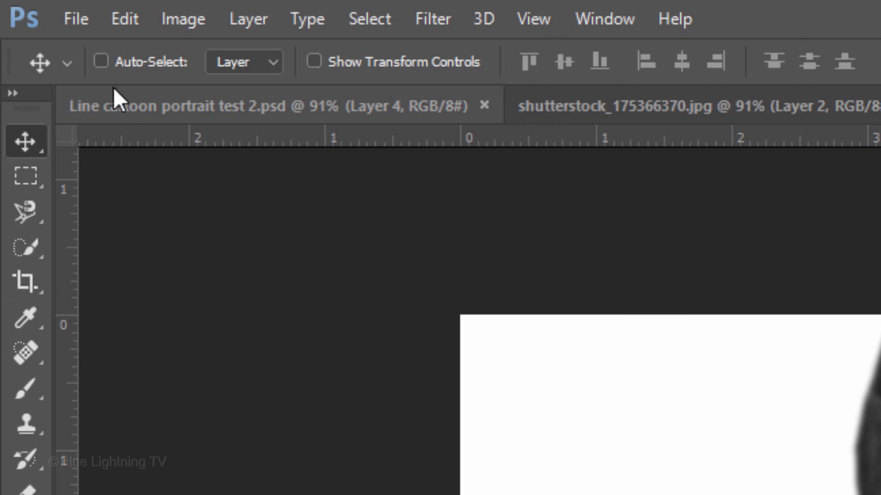
# Step: Save the blurred copy as Displacement.psd, accepting the Photoshop format options
pyautogui.click(76, 16)
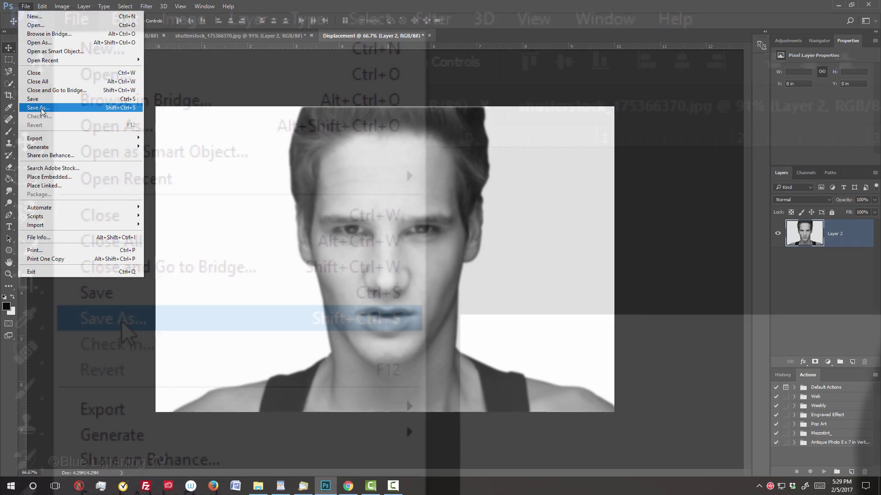
pyautogui.click(122, 320)
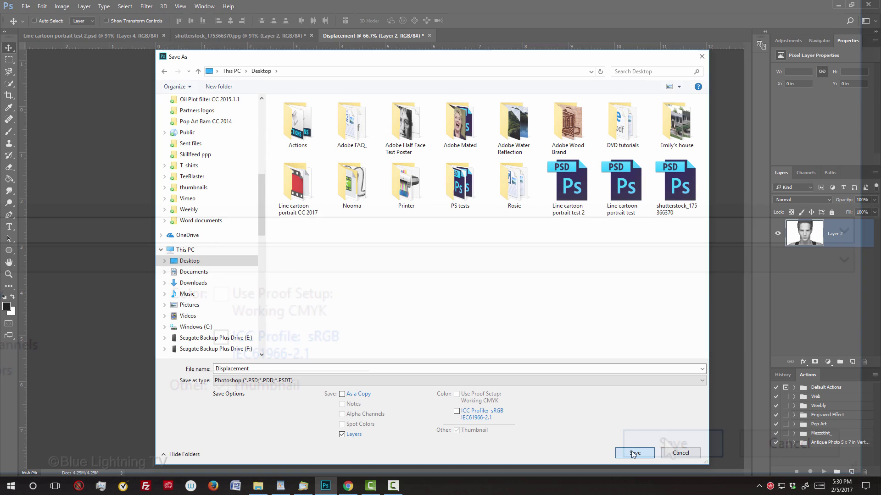
pyautogui.click(666, 443)
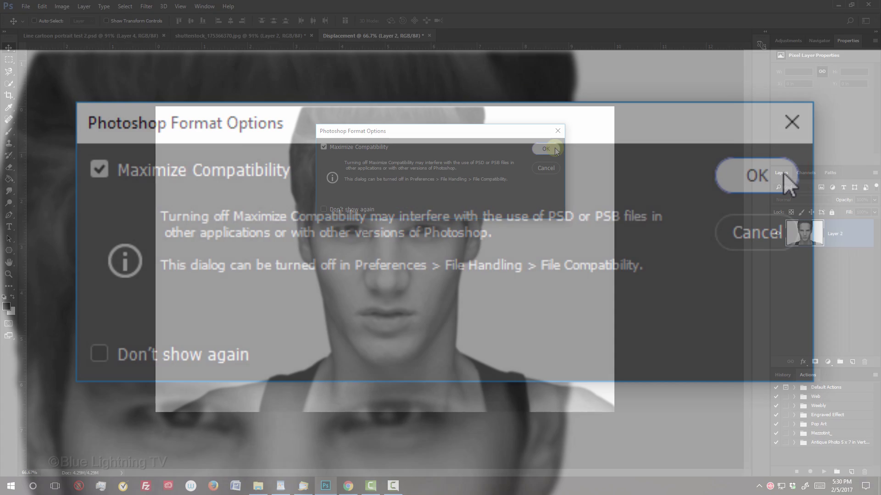
pyautogui.click(783, 174)
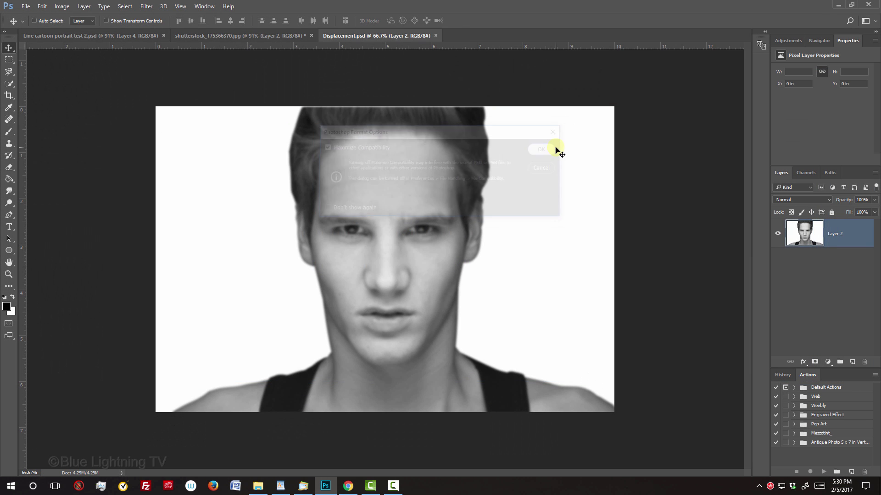
# Step: Close the Displacement file and convert Layer 2 into a smart object
pyautogui.click(435, 36)
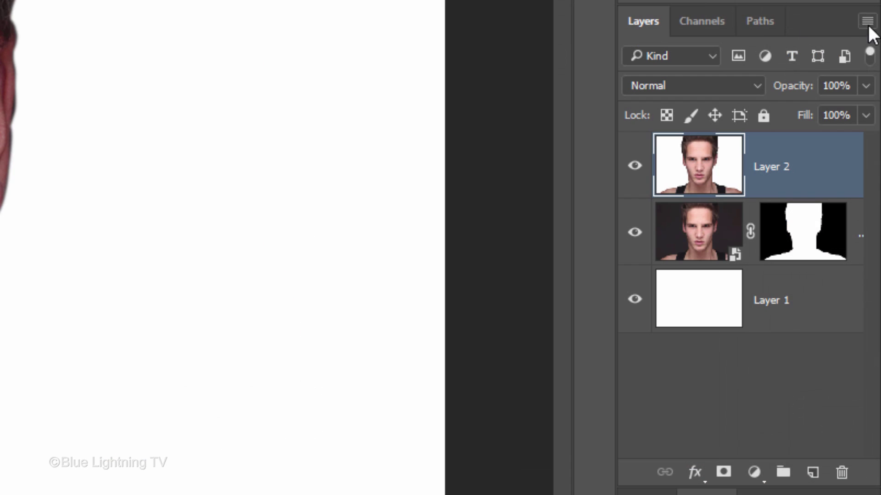
pyautogui.click(875, 173)
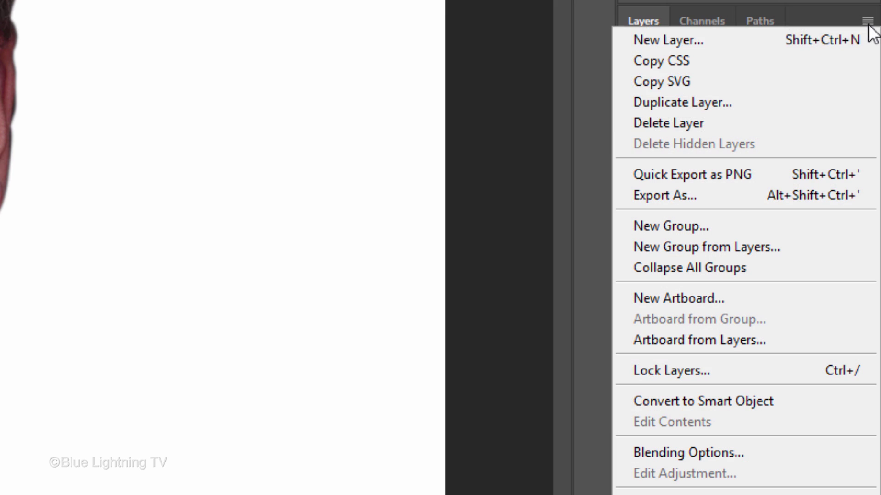
pyautogui.click(777, 401)
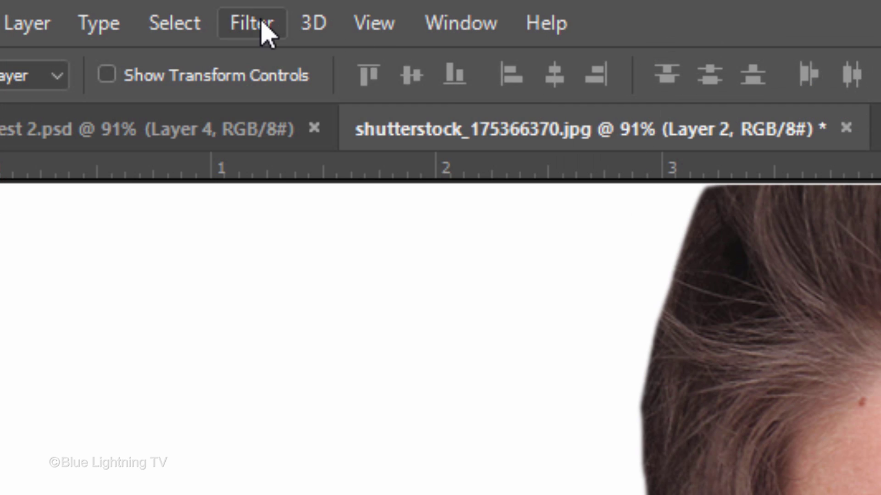
# Step: Apply the Sketch > Photocopy filter (Detail 17, Darkness 5) to Layer 2
pyautogui.click(261, 24)
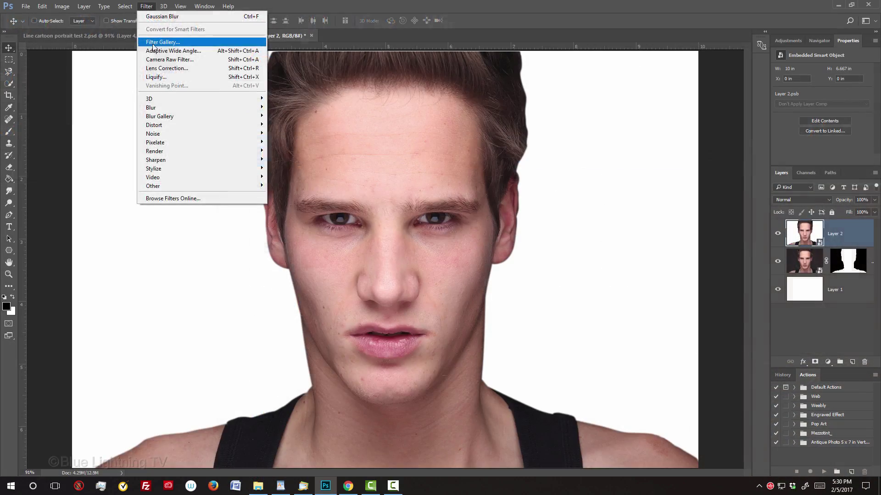
pyautogui.click(275, 158)
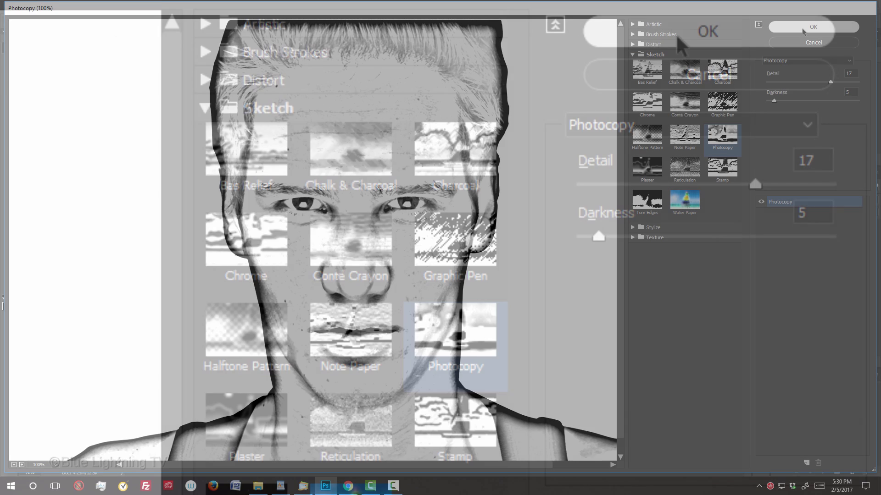
pyautogui.click(677, 37)
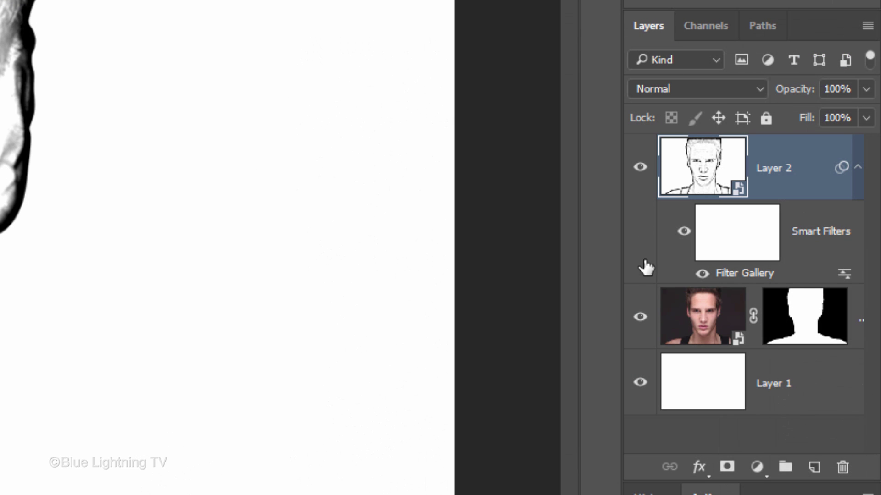
# Step: Hide the colour portrait, add Layer 3, and fill it with 50% Gray
pyautogui.click(639, 318)
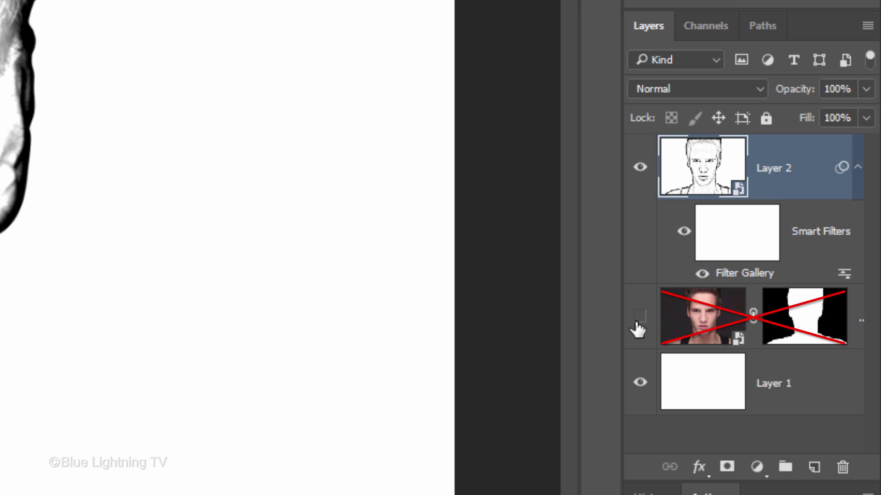
pyautogui.click(816, 468)
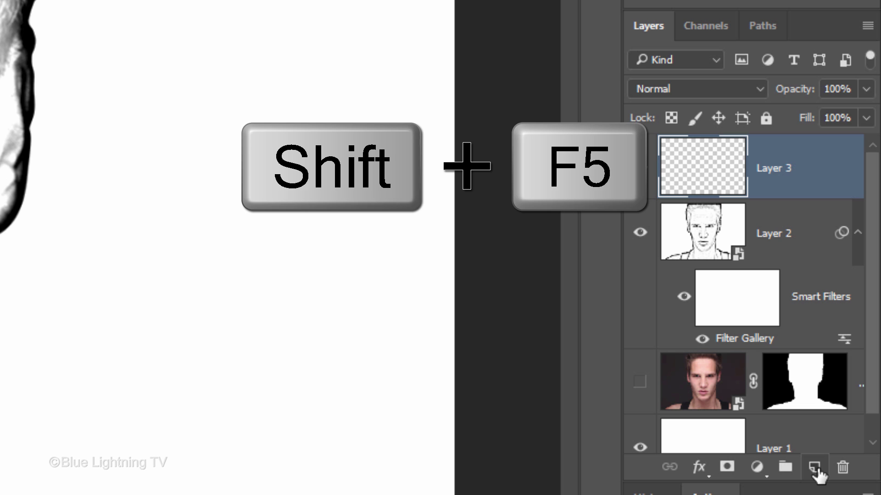
pyautogui.hotkey('shift', 'F5')
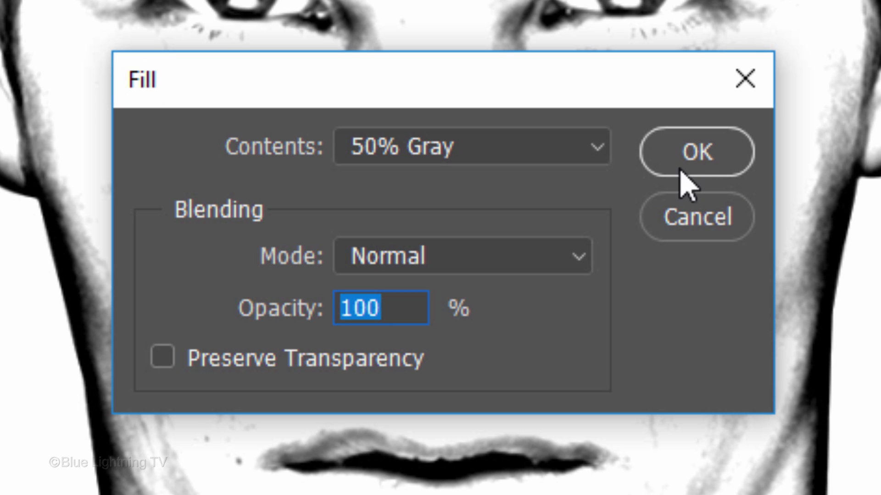
pyautogui.click(589, 149)
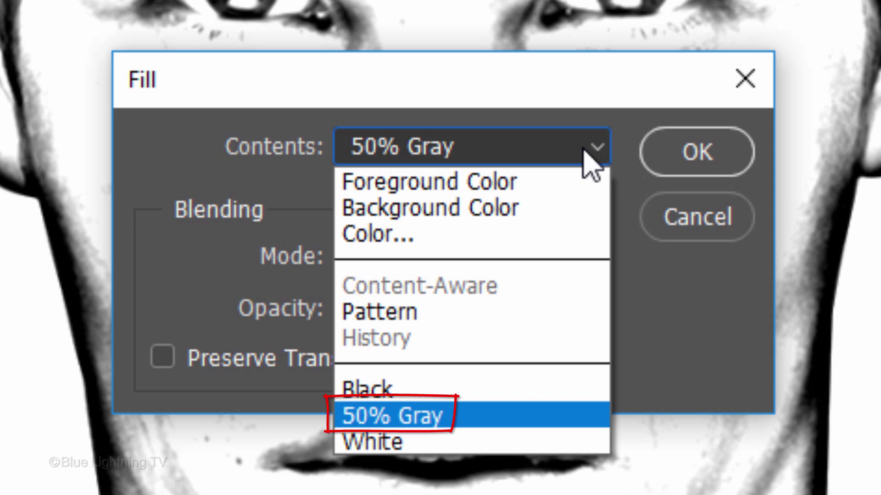
pyautogui.click(702, 160)
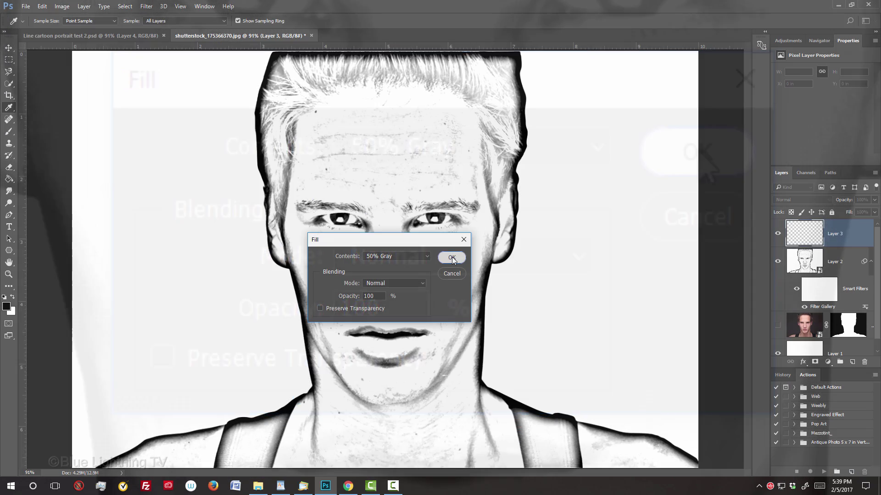
pyautogui.click(702, 161)
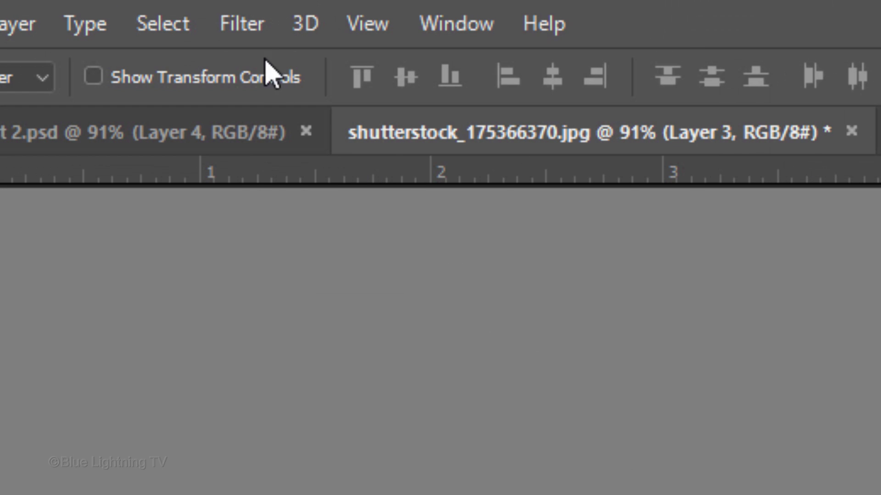
# Step: Apply a Halftone Pattern to Layer 3: Line type, Size 1, Contrast 50
pyautogui.click(147, 6)
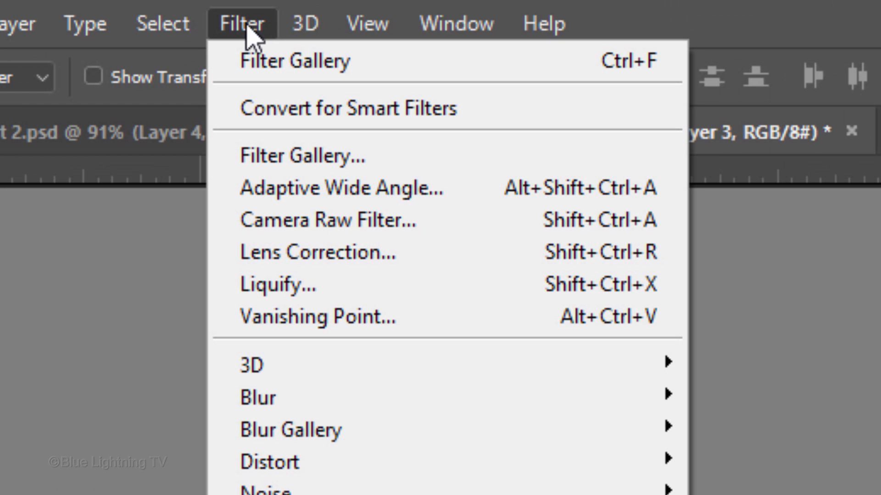
pyautogui.click(274, 161)
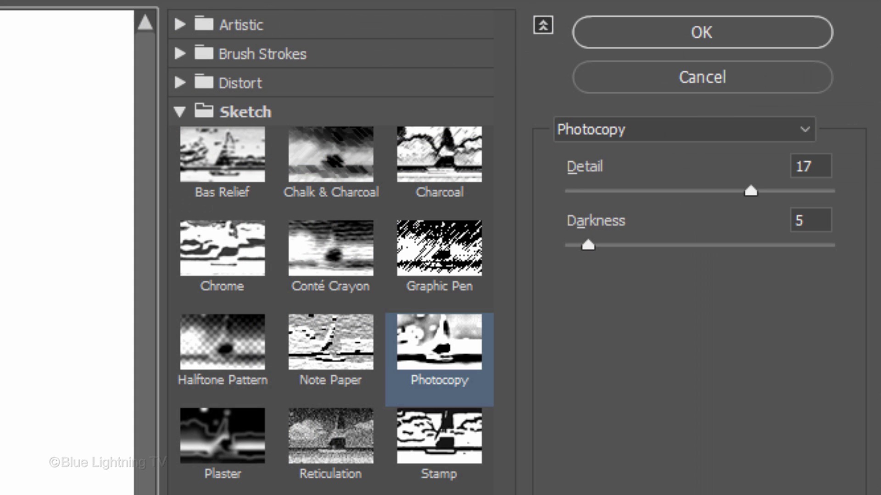
pyautogui.click(235, 376)
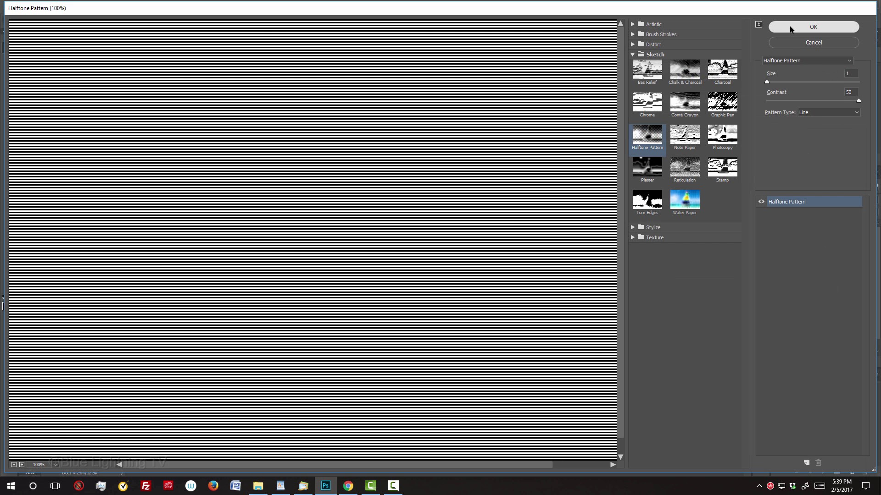
pyautogui.click(638, 33)
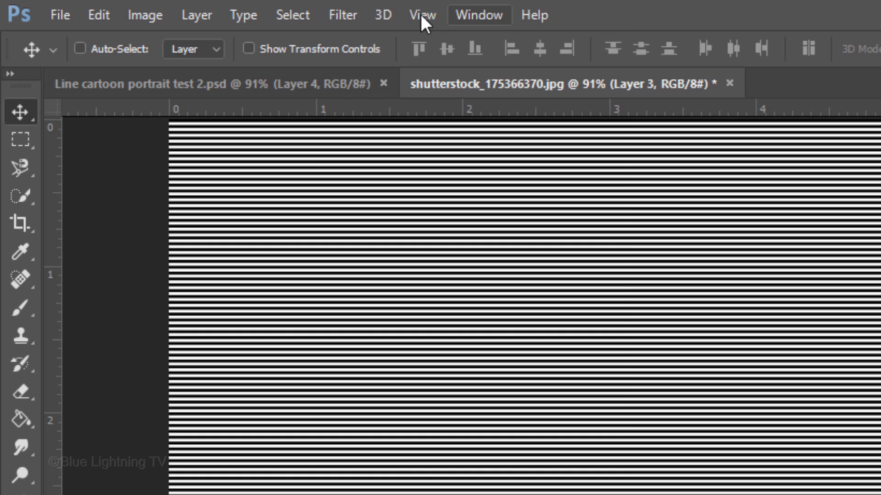
# Step: Displace Layer 3 using Displacement.psd with Horizontal 0 and Vertical 50 scale
pyautogui.click(146, 6)
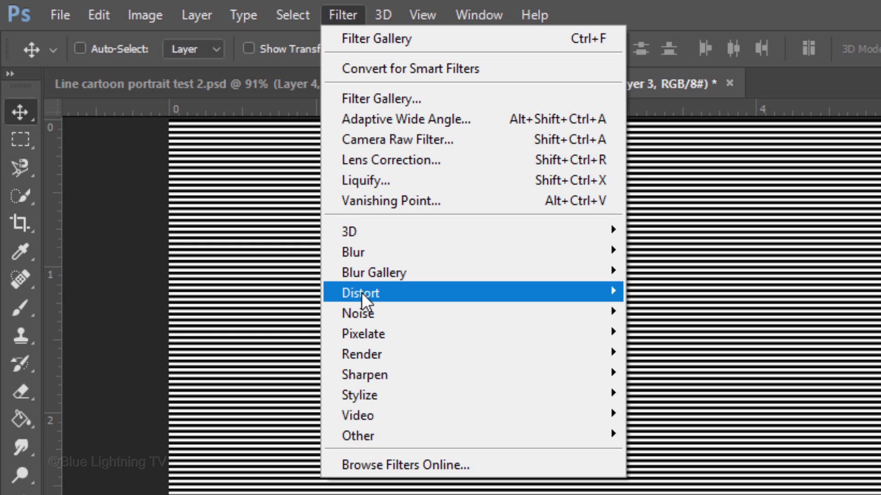
pyautogui.moveTo(361, 293)
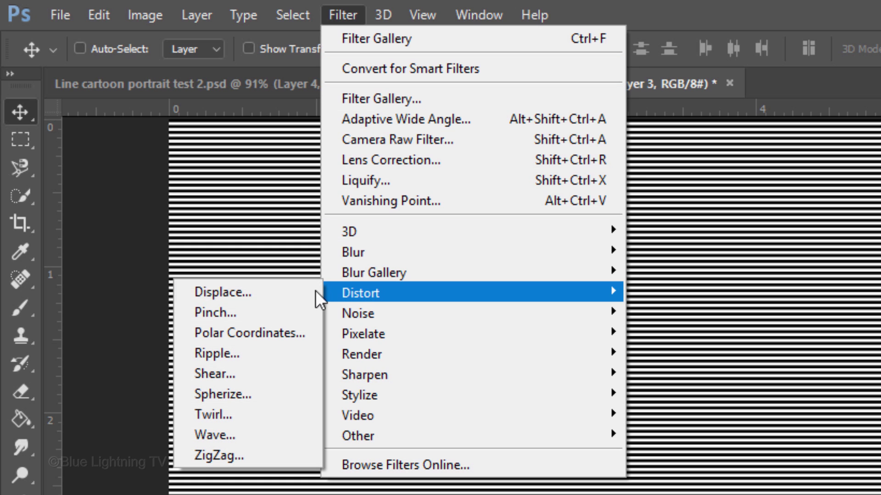
pyautogui.click(255, 293)
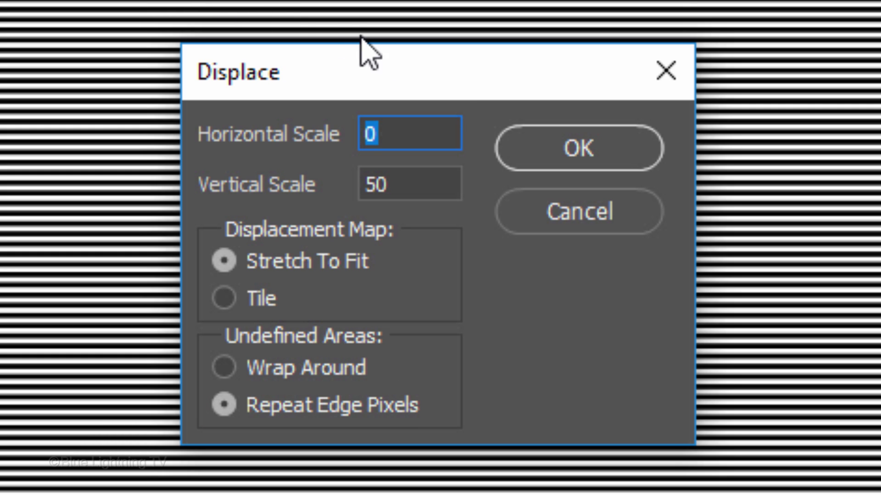
pyautogui.click(603, 154)
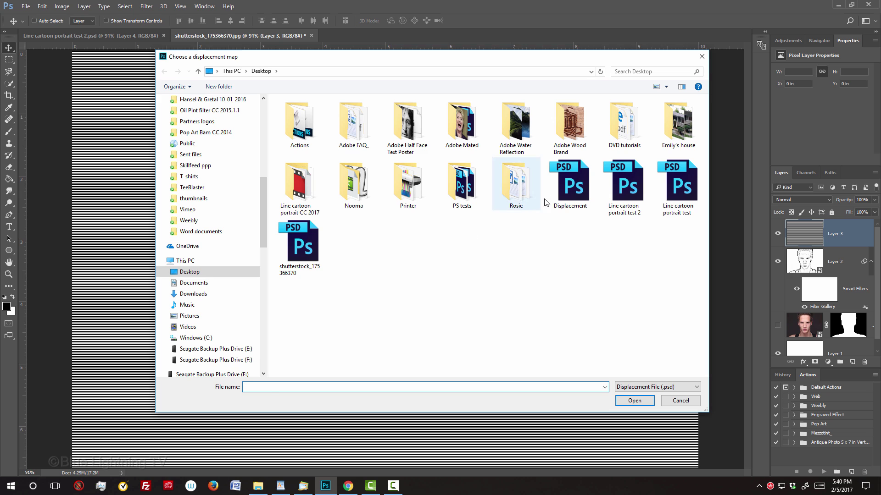
pyautogui.click(570, 186)
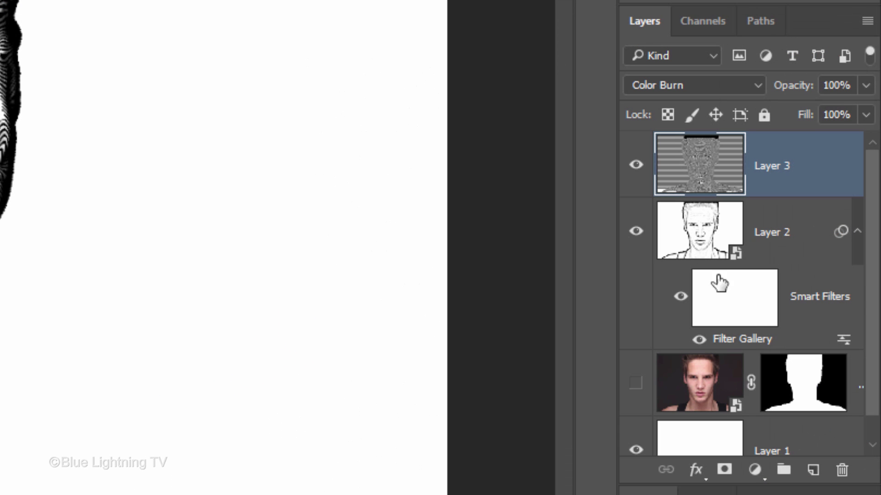
# Step: Move the silhouette mask onto Layer 2 and add a 2 px white inside Stroke
pyautogui.moveTo(802, 385); pyautogui.dragTo(803, 243)
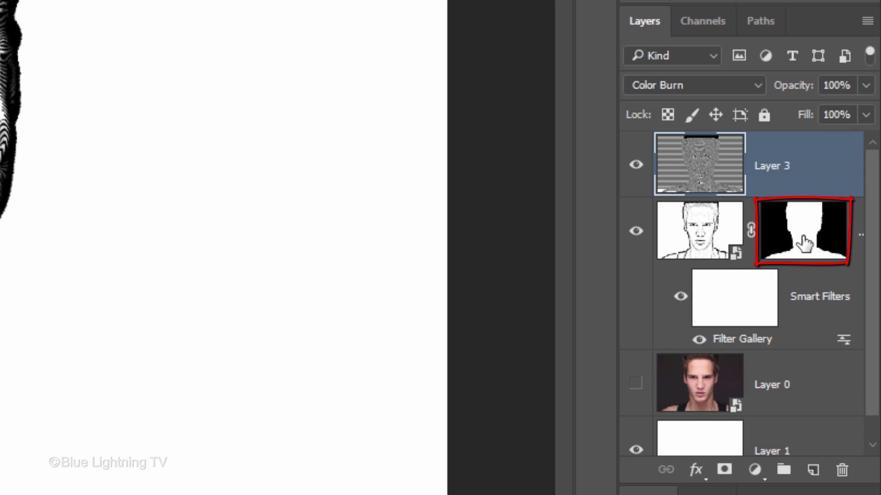
pyautogui.click(803, 244)
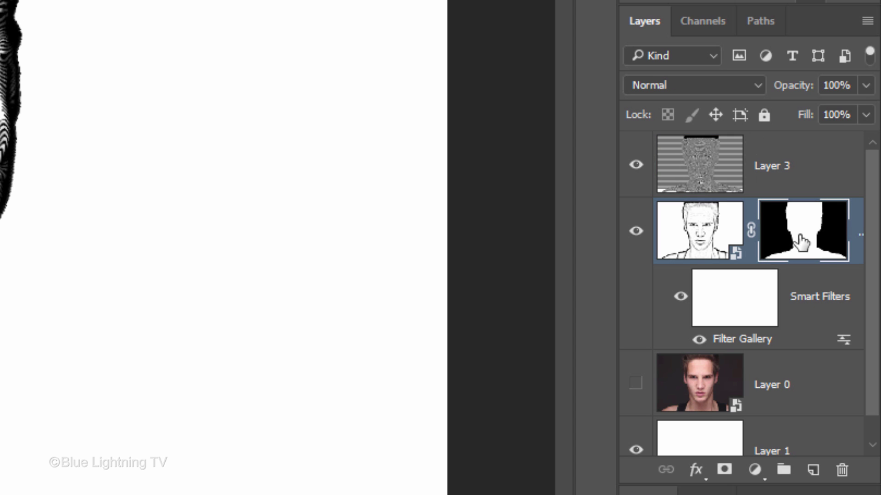
pyautogui.click(695, 473)
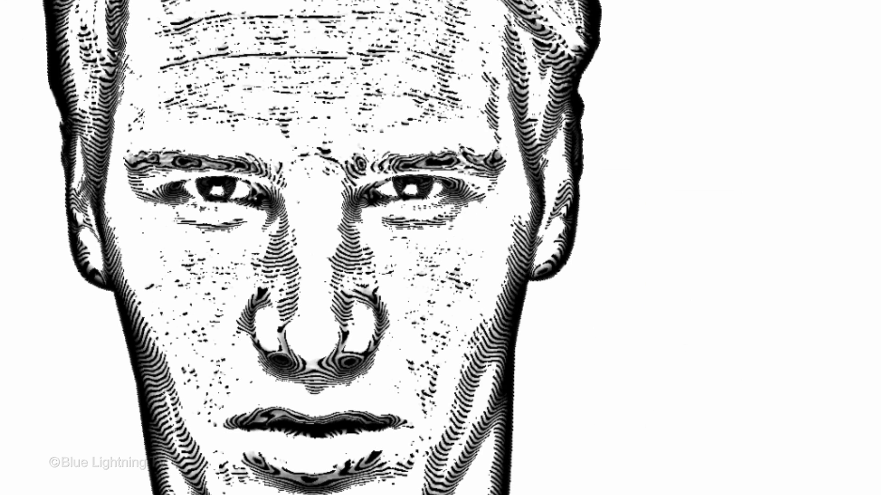
pyautogui.click(679, 262)
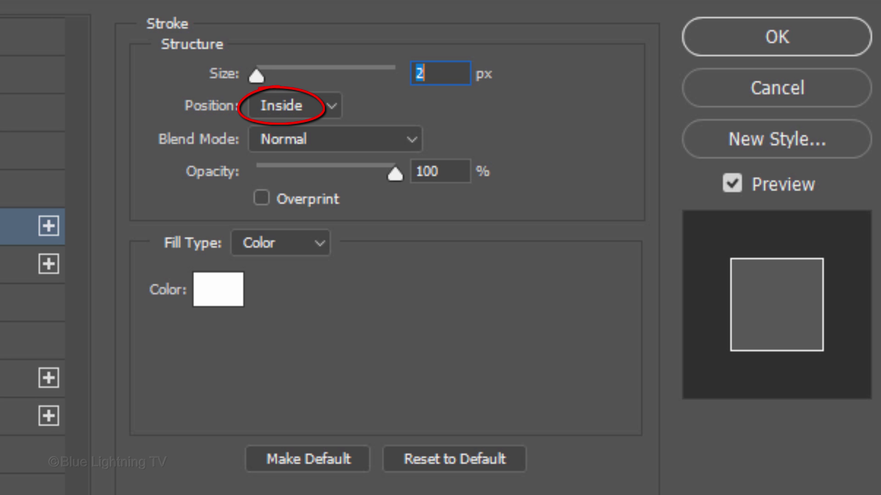
pyautogui.click(805, 36)
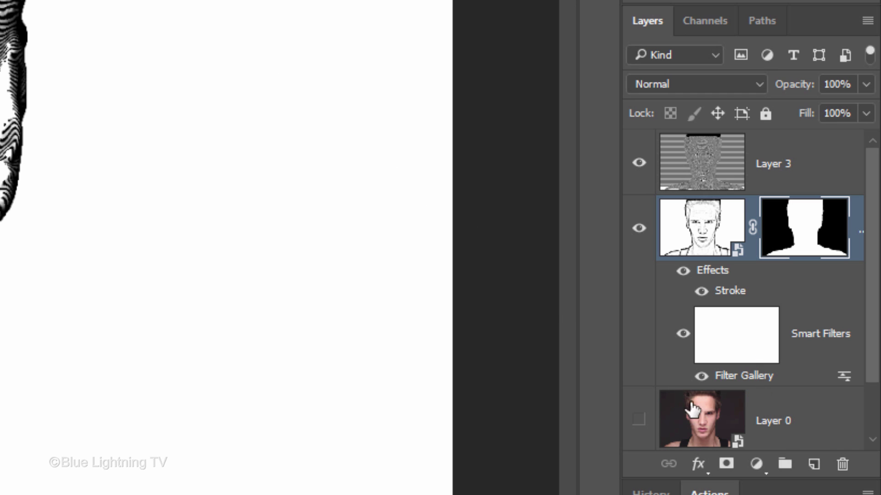
# Step: Add a new layer and draw a 99-sided star with 95% indent outward from the nose
pyautogui.keyDown('ctrl'); pyautogui.click(813, 466); pyautogui.keyUp('ctrl')
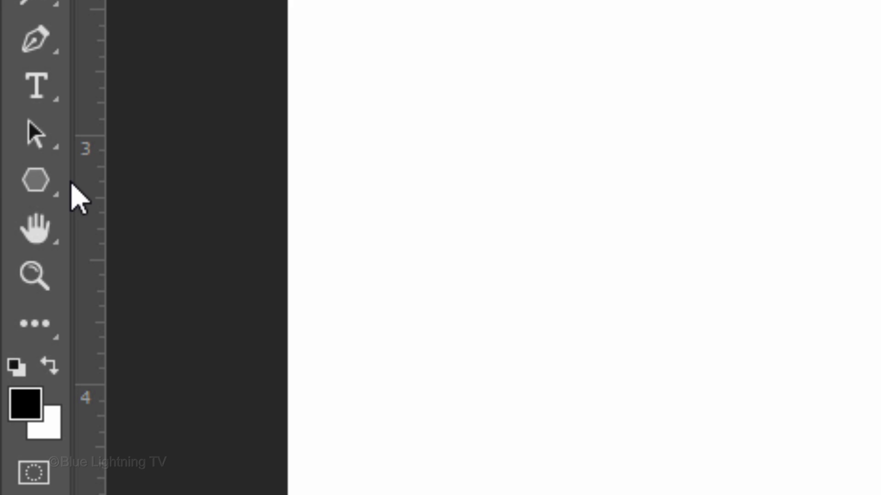
pyautogui.rightClick(35, 184)
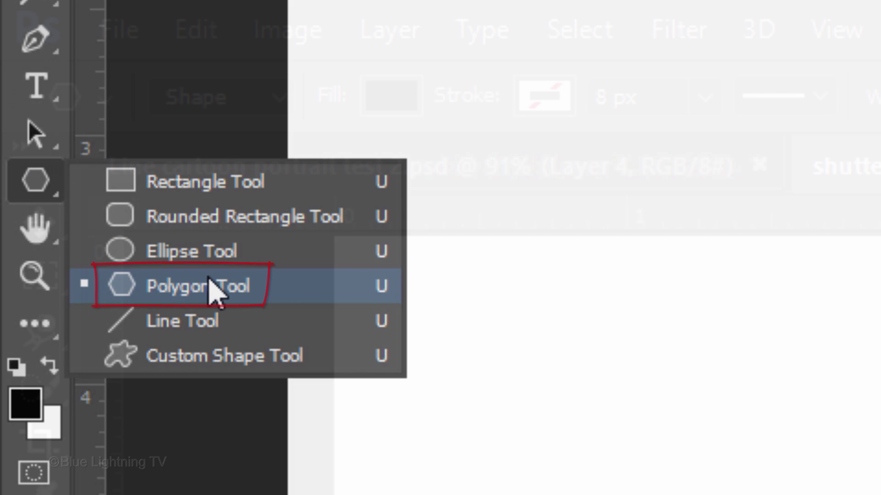
pyautogui.click(210, 284)
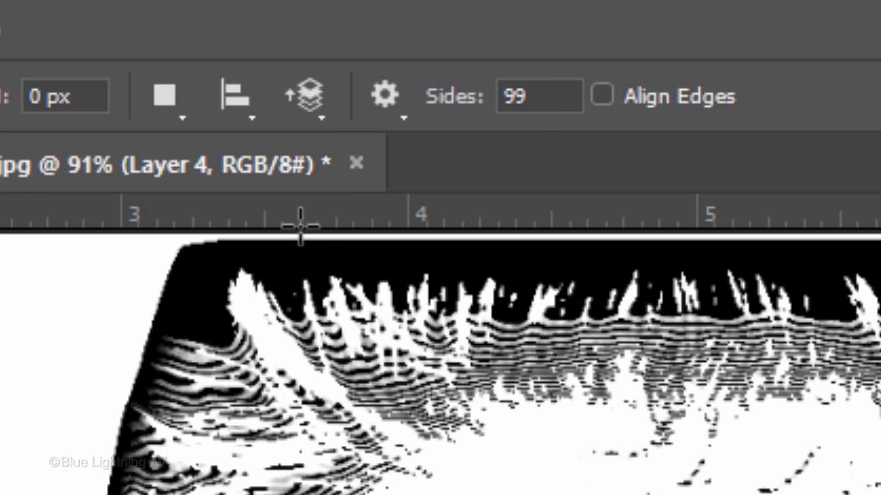
pyautogui.click(403, 114)
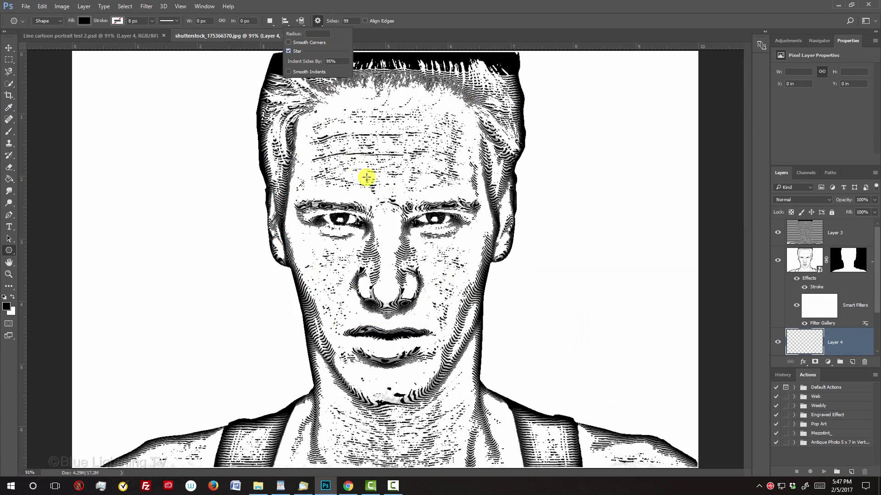
pyautogui.moveTo(388, 258); pyautogui.dragTo(733, 5)
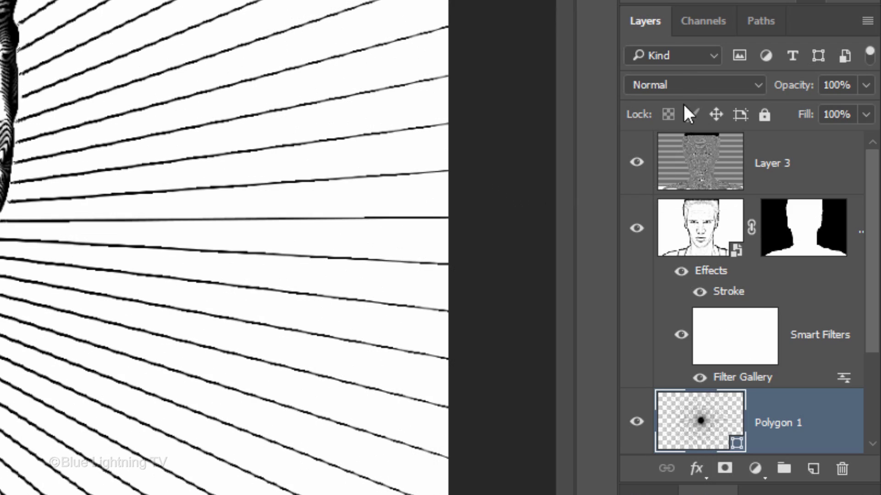
# Step: Duplicate Layer 3, move the copy just above Polygon 1, and set it to Color Dodge
pyautogui.hotkey('alt', 'shift', 'b')
pyautogui.click(689, 178)
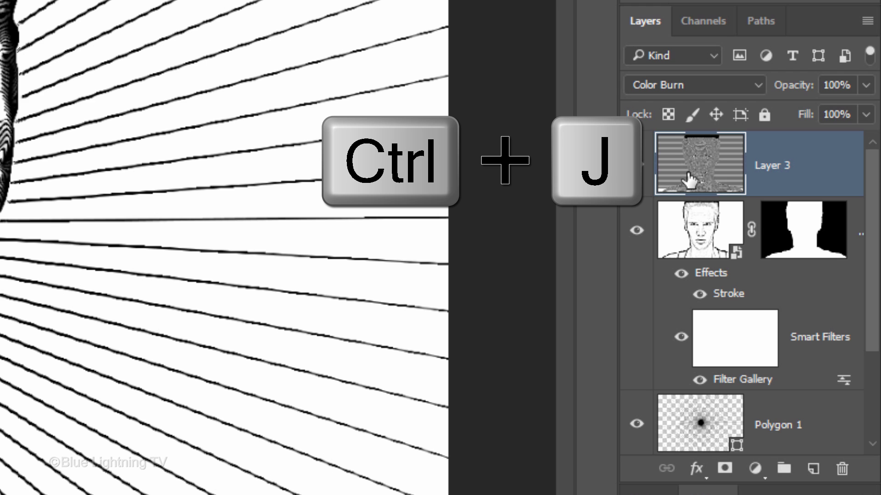
pyautogui.hotkey('ctrl', 'j')
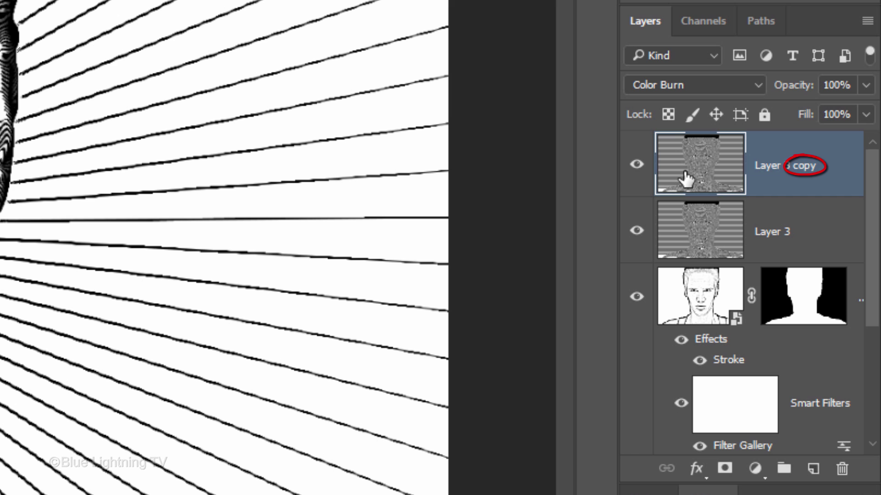
pyautogui.moveTo(687, 179); pyautogui.dragTo(723, 263)
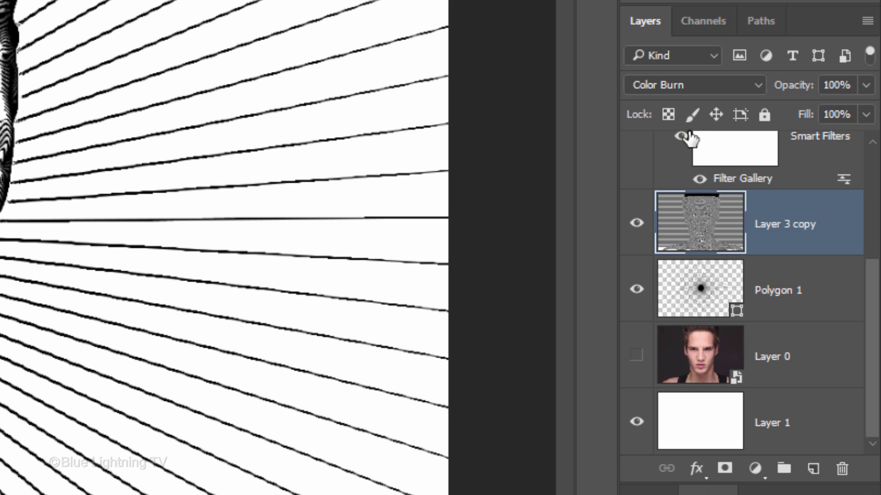
pyautogui.click(684, 85)
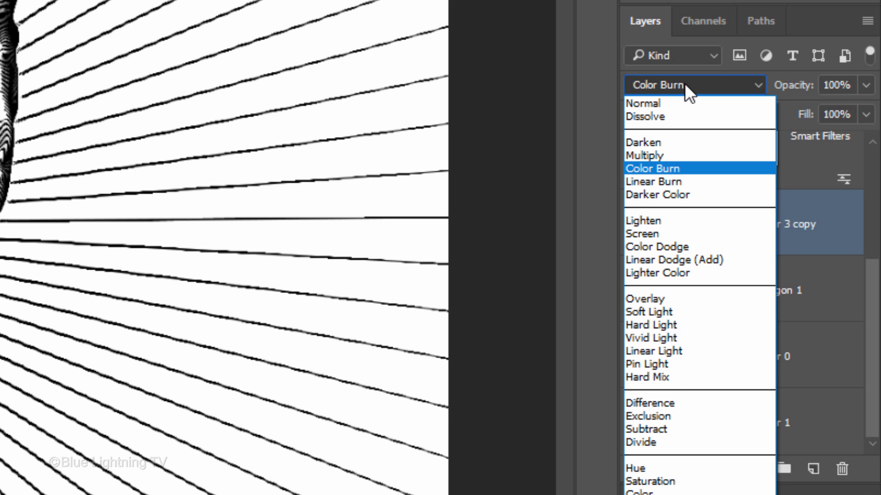
pyautogui.click(668, 247)
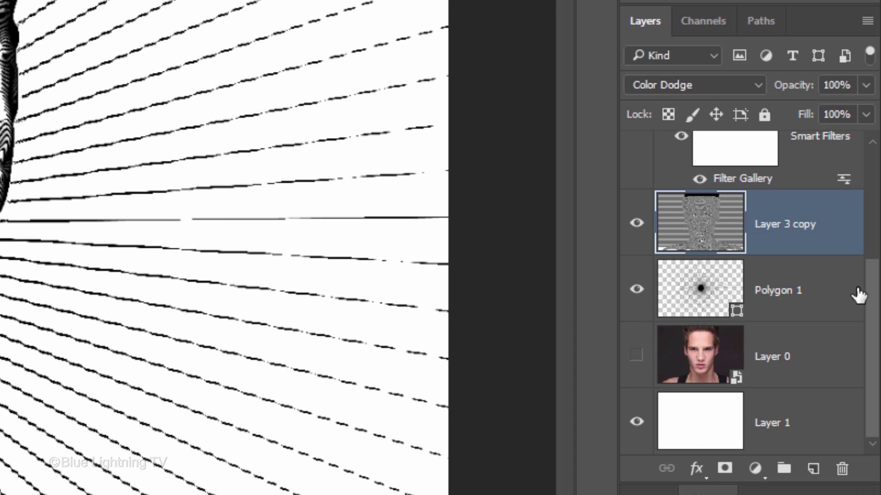
# Step: Add a second Stroke to the masked portrait layer: Outside position, 10 px size
pyautogui.scroll(5, 872, 298)
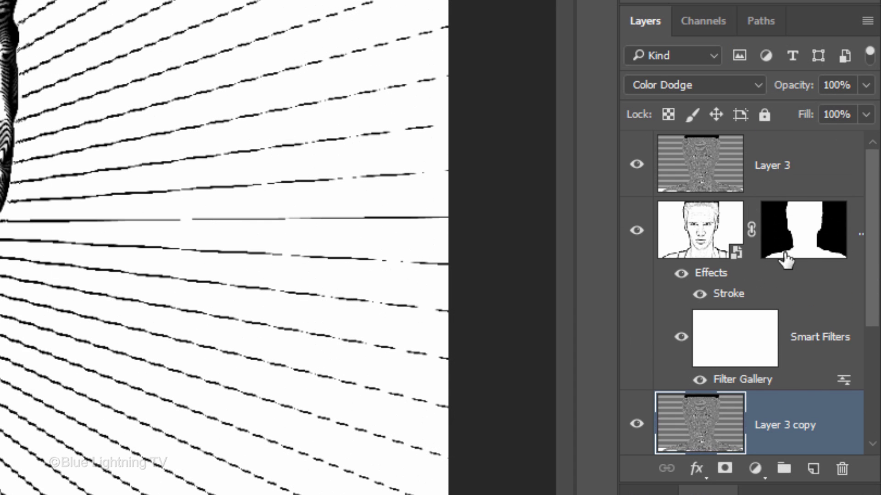
pyautogui.click(710, 274)
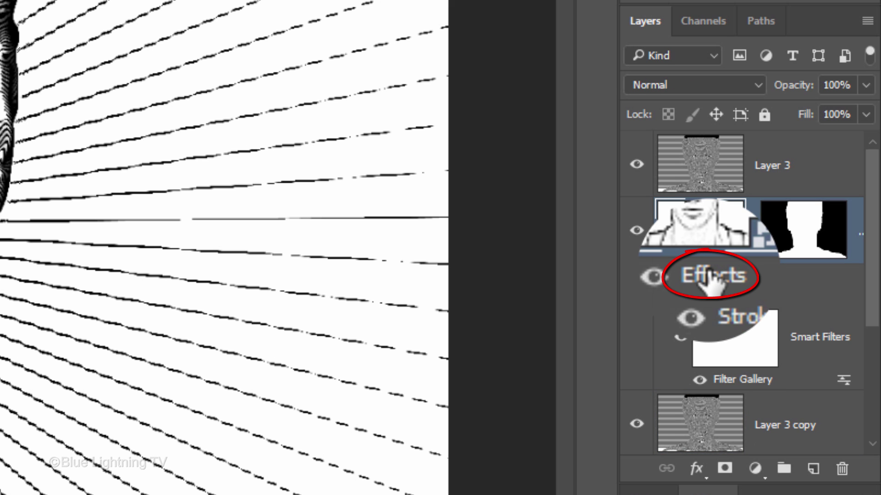
pyautogui.doubleClick(710, 274)
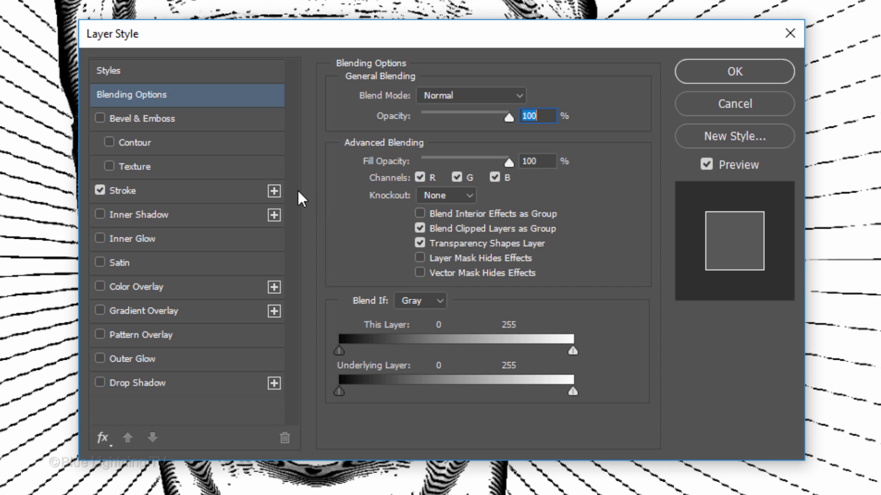
pyautogui.click(274, 191)
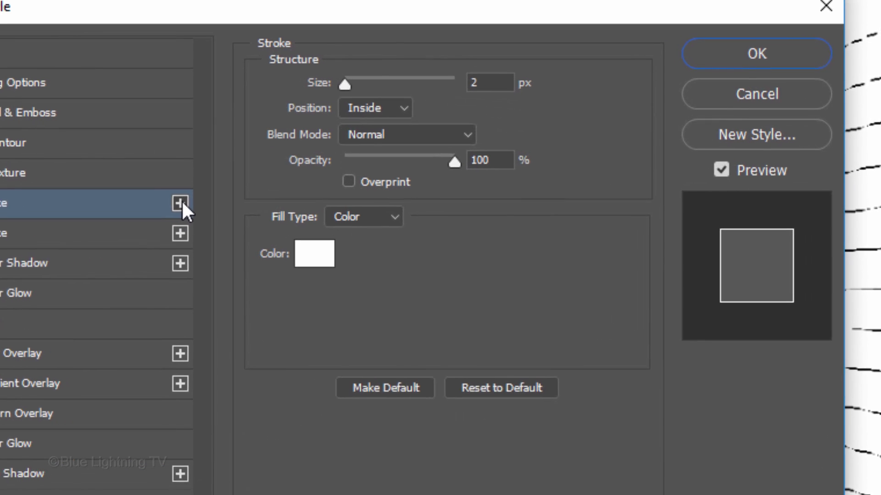
pyautogui.click(400, 109)
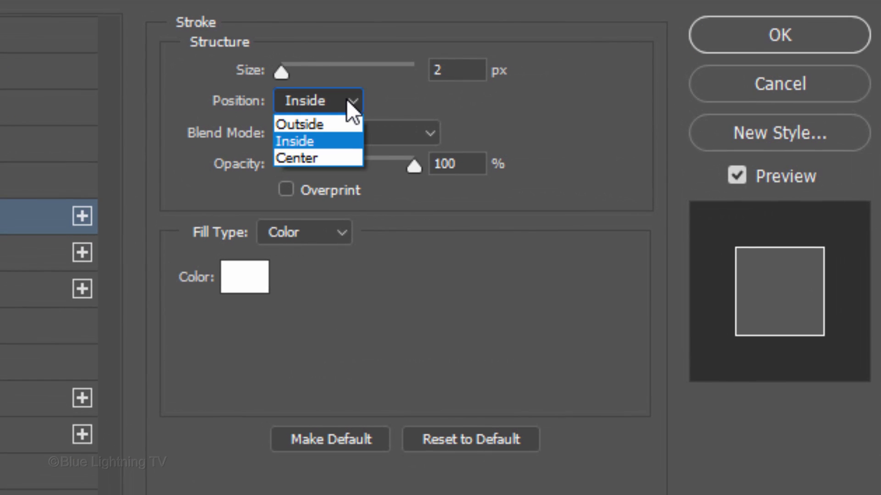
pyautogui.click(342, 124)
pyautogui.click(459, 68)
pyautogui.press('BackSpace')
pyautogui.write('10')
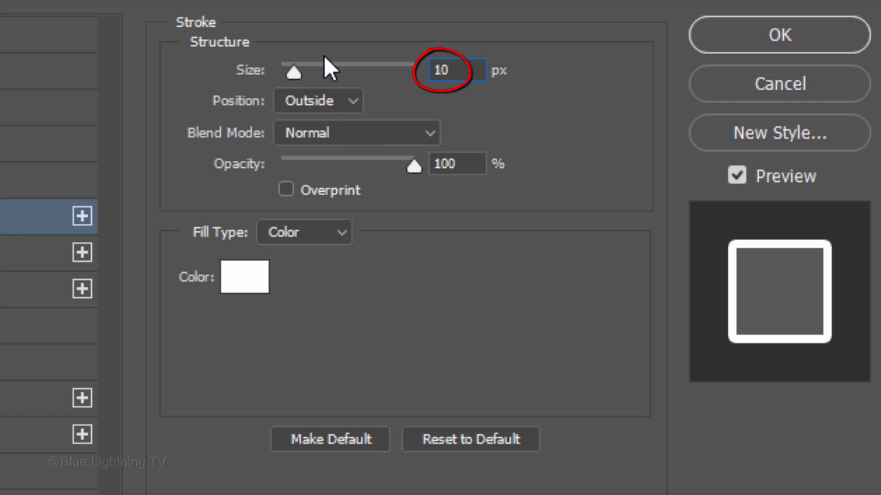
pyautogui.click(739, 34)
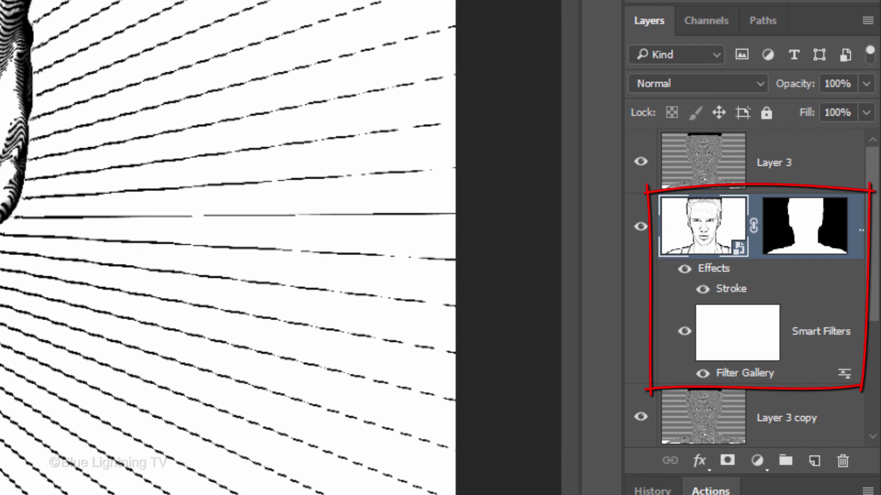
# Step: Convert Layer 2 to a smart object and give it another 10 px Outside stroke
pyautogui.click(867, 20)
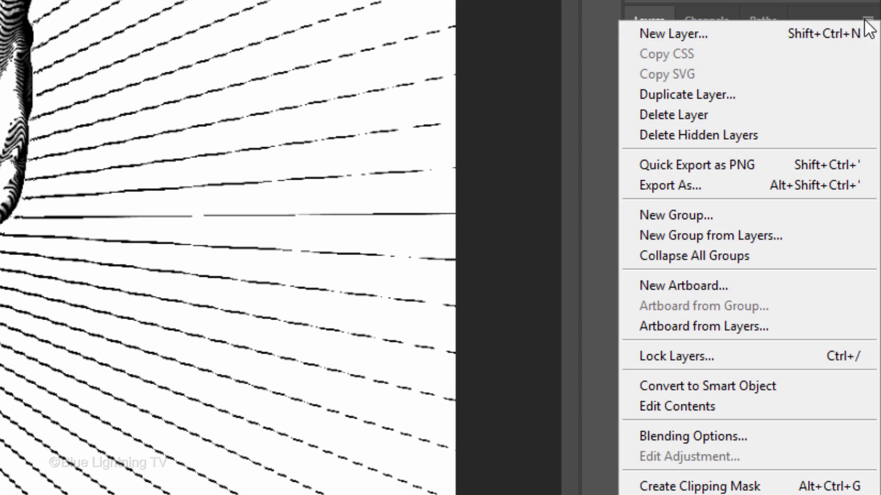
pyautogui.click(769, 385)
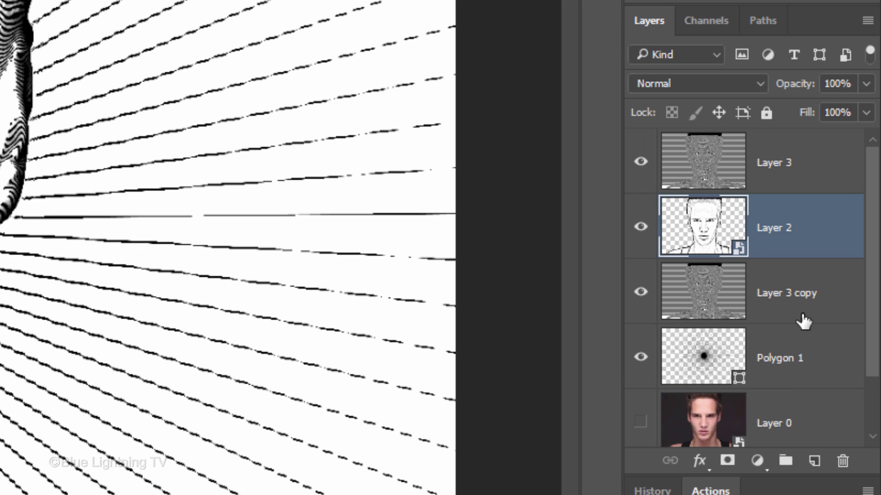
pyautogui.doubleClick(835, 235)
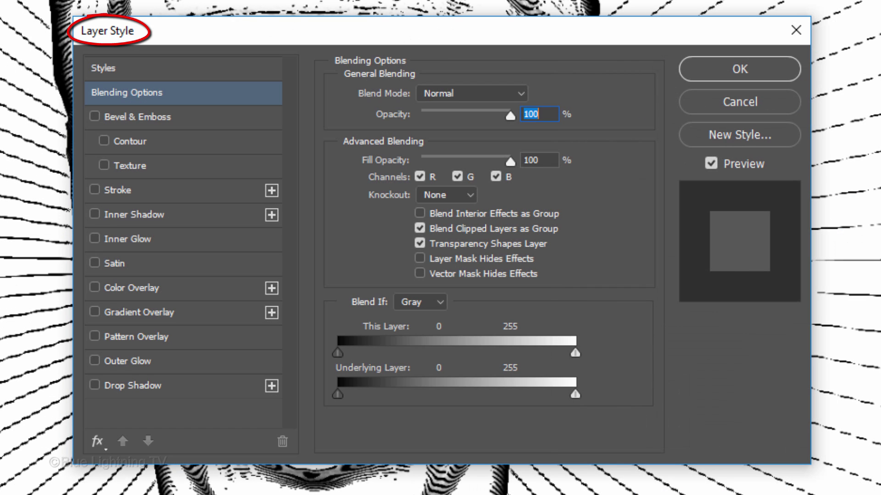
pyautogui.click(233, 190)
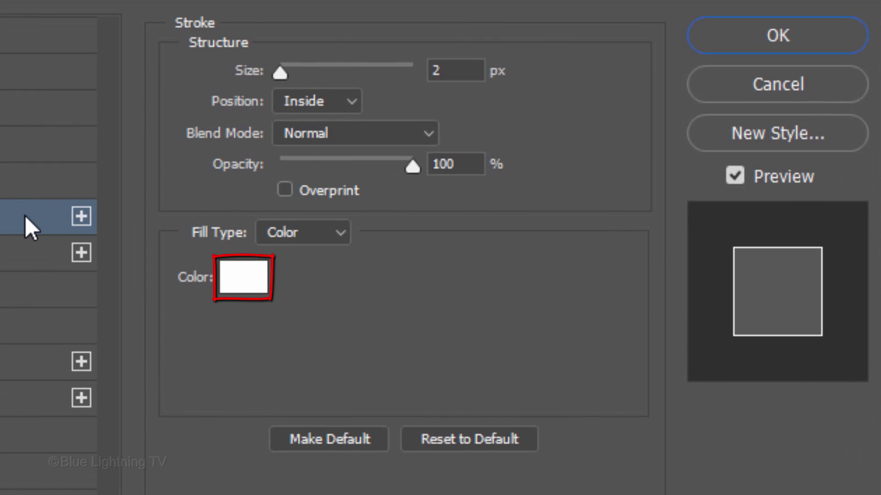
pyautogui.click(320, 101)
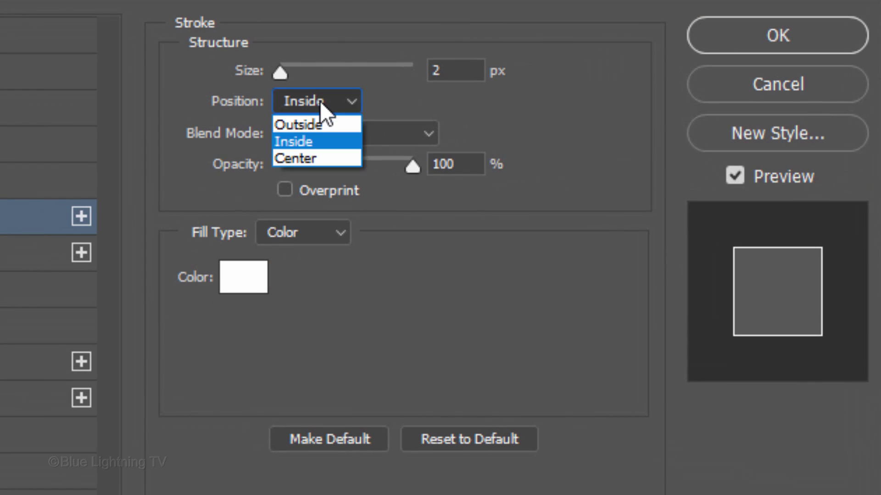
pyautogui.click(318, 123)
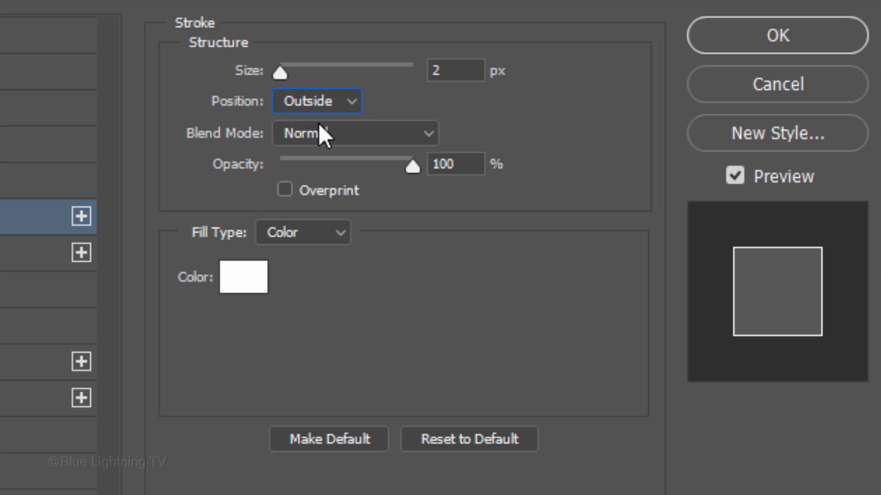
pyautogui.doubleClick(431, 72)
pyautogui.write('10')
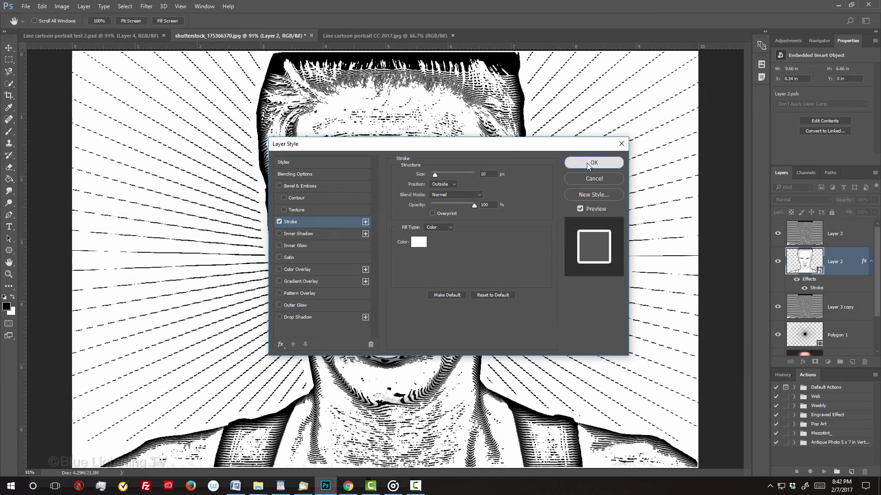
pyautogui.click(758, 35)
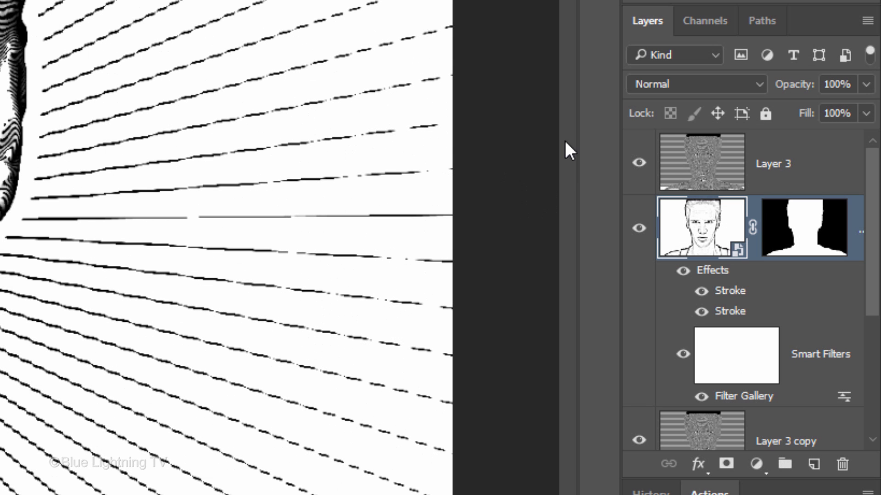
# Step: Give Layer 3 a black Inner Glow and a 53 px Inside Stroke
pyautogui.click(697, 173)
pyautogui.doubleClick(697, 173)
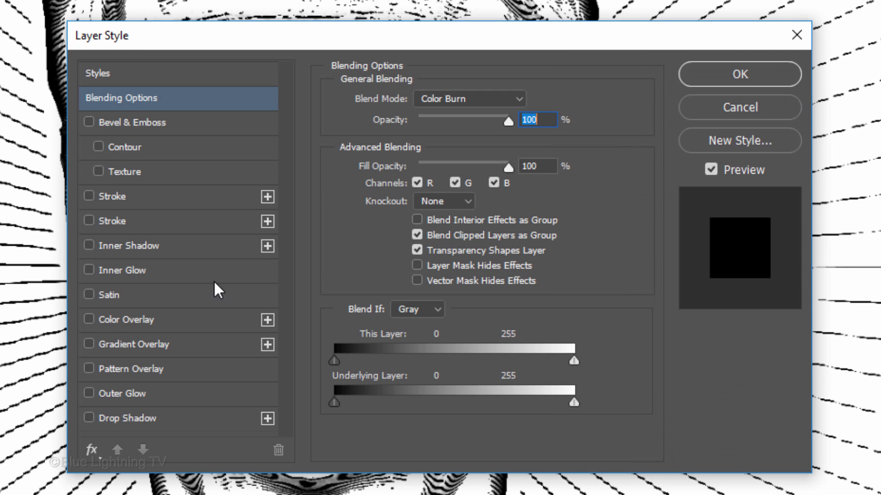
pyautogui.click(197, 281)
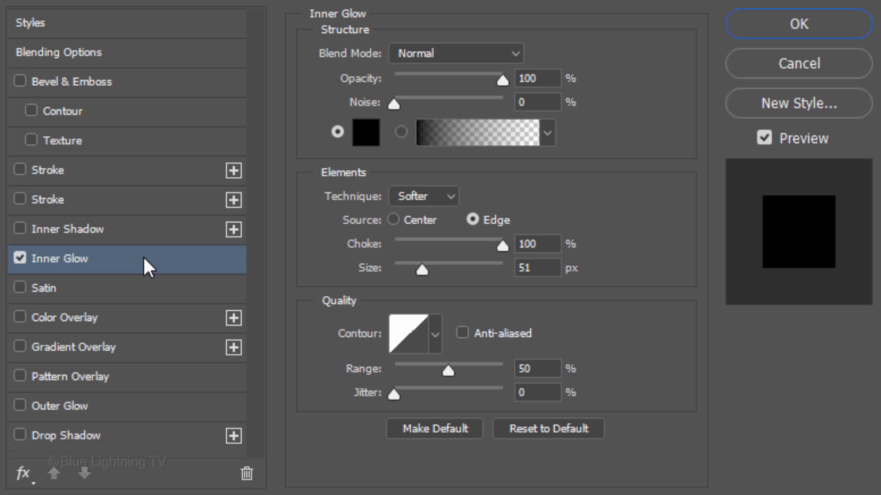
pyautogui.click(327, 221)
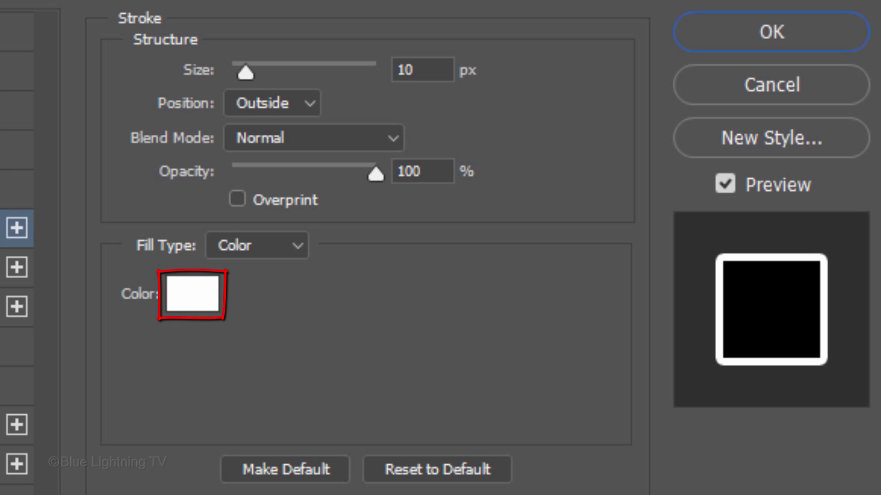
pyautogui.click(303, 110)
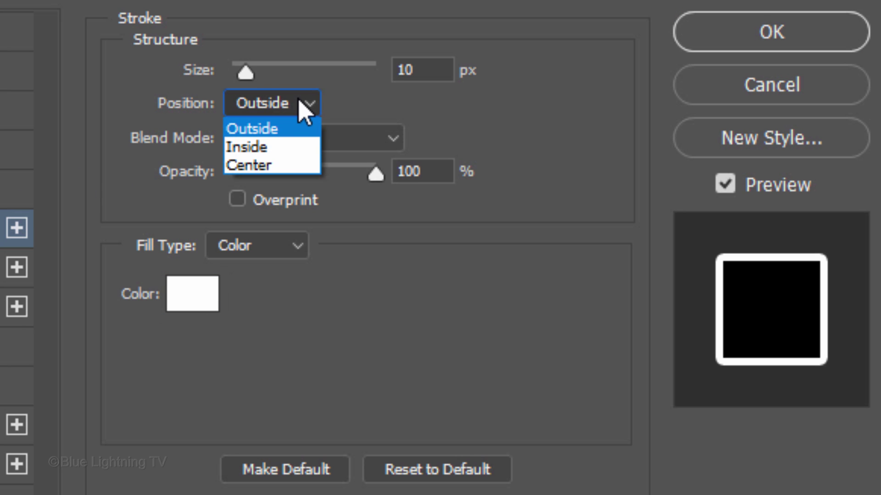
pyautogui.click(275, 147)
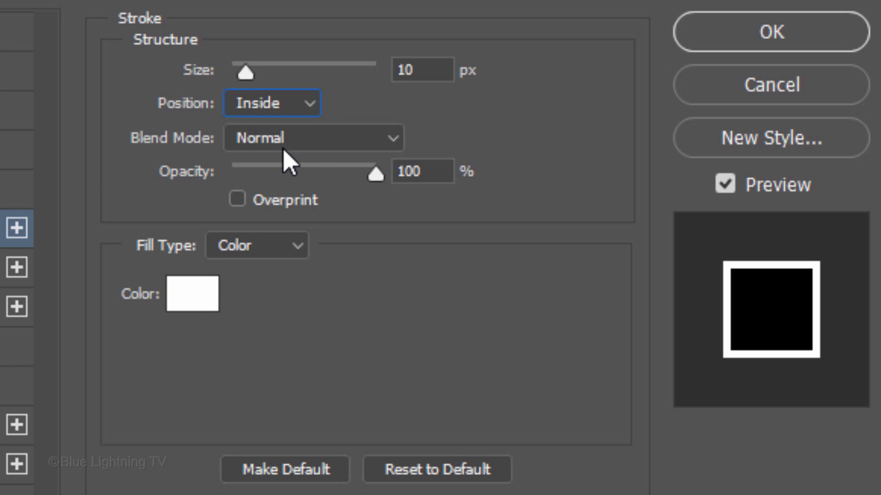
pyautogui.doubleClick(406, 69)
pyautogui.write('53')
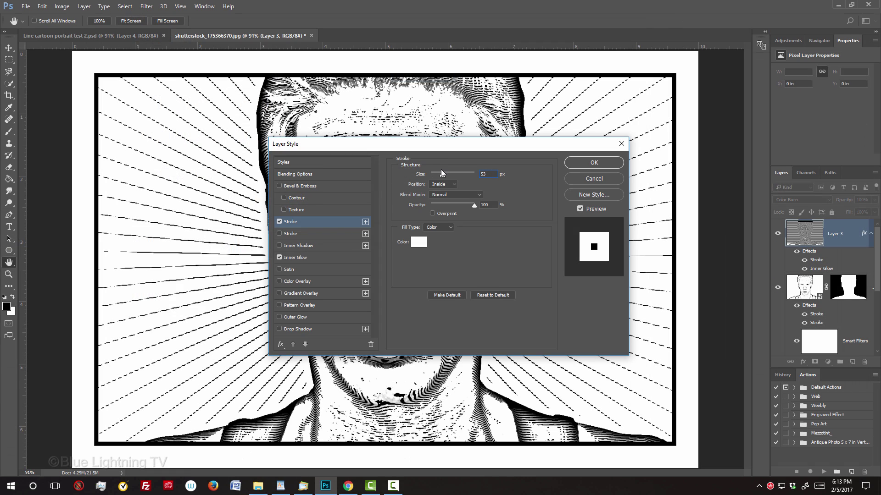
pyautogui.click(592, 163)
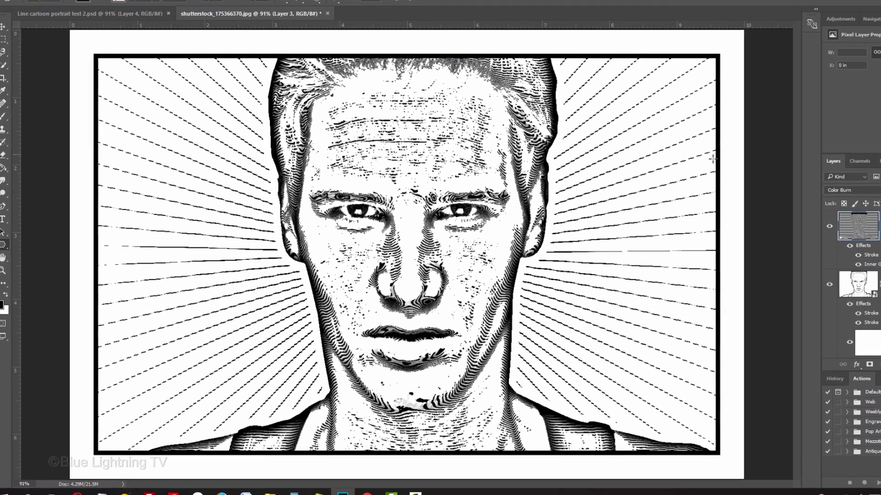